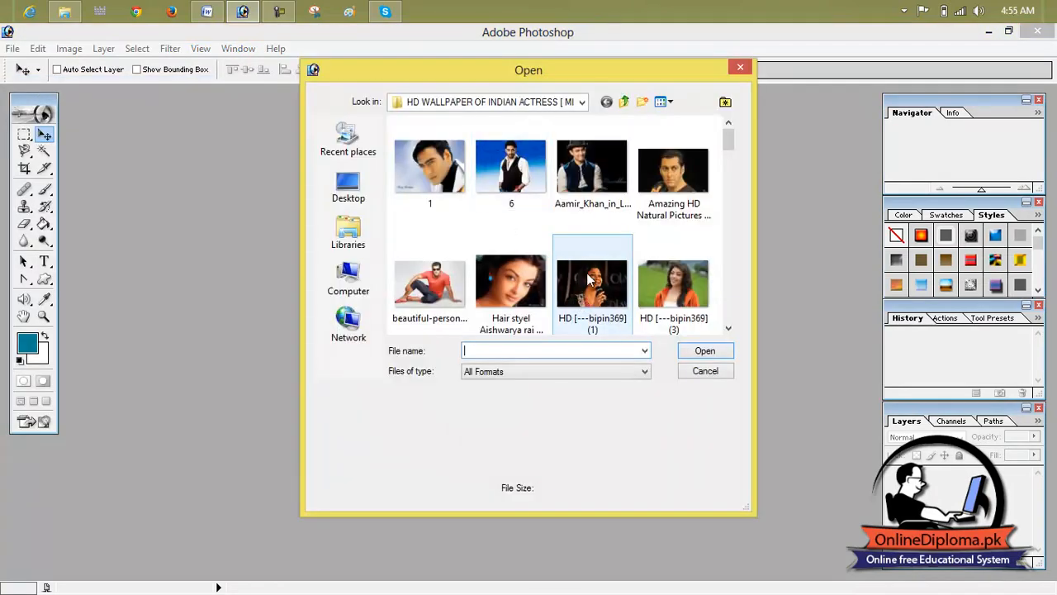
Open the image "Hair styel Aishwarya rai HD wallpapers.jpg" and assign it the working RGB profile, Adobe RGB (1998).
{"action": "left_click", "coordinate": [592, 283]}
{"action": "double_click", "coordinate": [511, 283]}
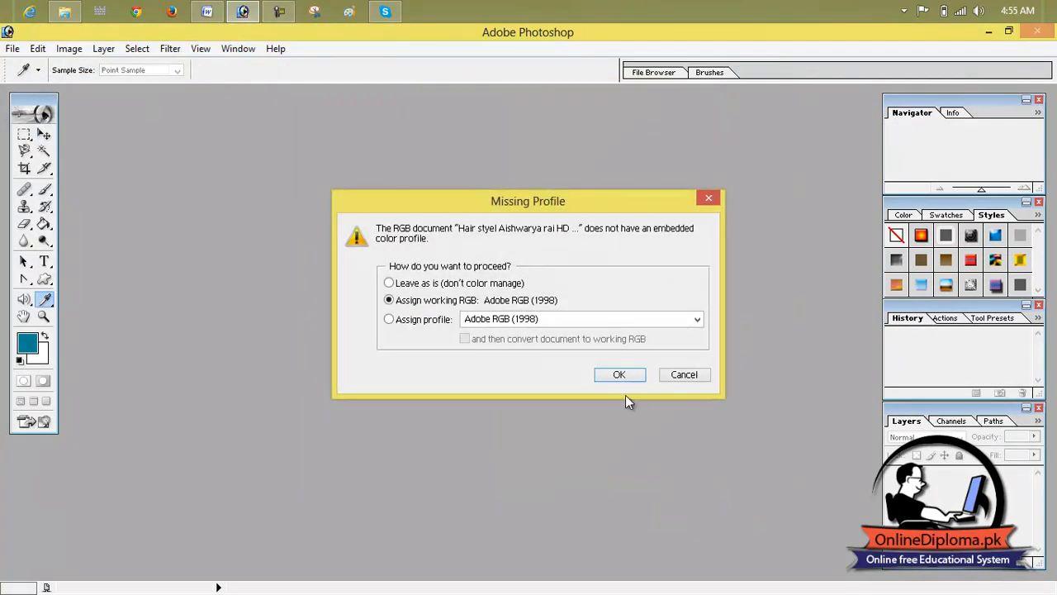
{"action": "left_click", "coordinate": [636, 379]}
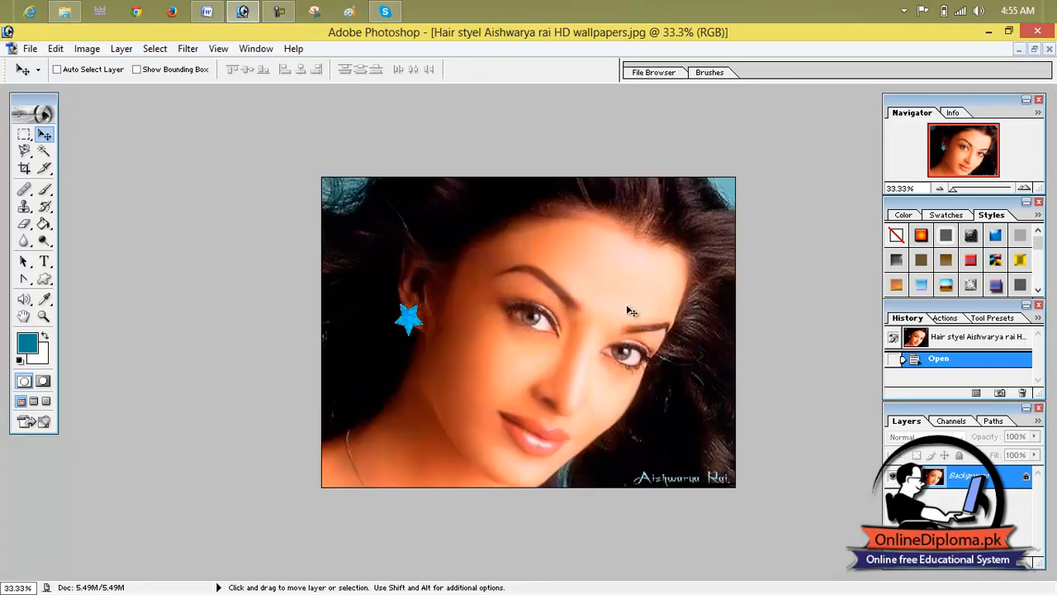
Start placing a file into the open image and examine the file formats that can be placed.
{"action": "left_click", "coordinate": [29, 49]}
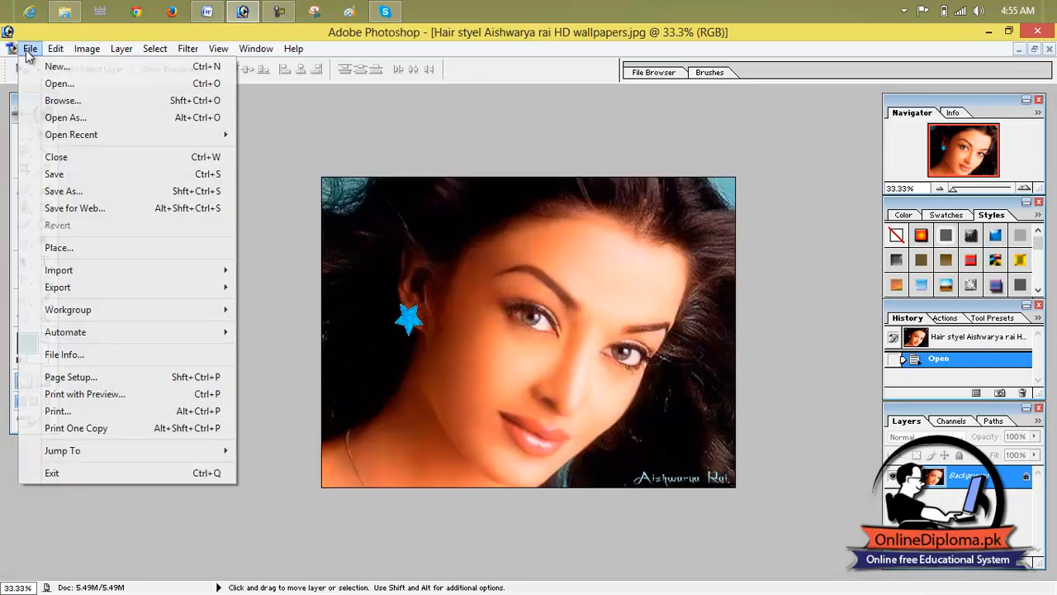
{"action": "left_click", "coordinate": [89, 249]}
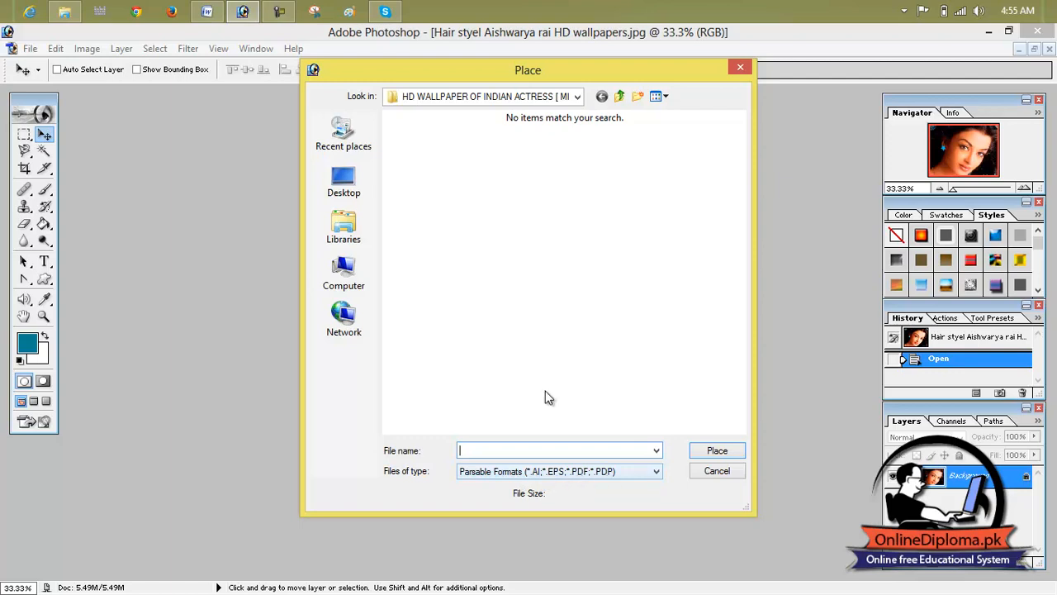
{"action": "left_click", "coordinate": [645, 473]}
{"action": "left_click", "coordinate": [645, 473]}
{"action": "left_click", "coordinate": [645, 472]}
{"action": "left_click", "coordinate": [645, 472]}
{"action": "left_click", "coordinate": [645, 472]}
{"action": "left_click", "coordinate": [645, 473]}
Browse through the recent places to the Documents folder and choose the PDF convert-jpg-to-pdf.net_2014-07-04_10-08-42 for placing.
{"action": "left_click", "coordinate": [344, 182]}
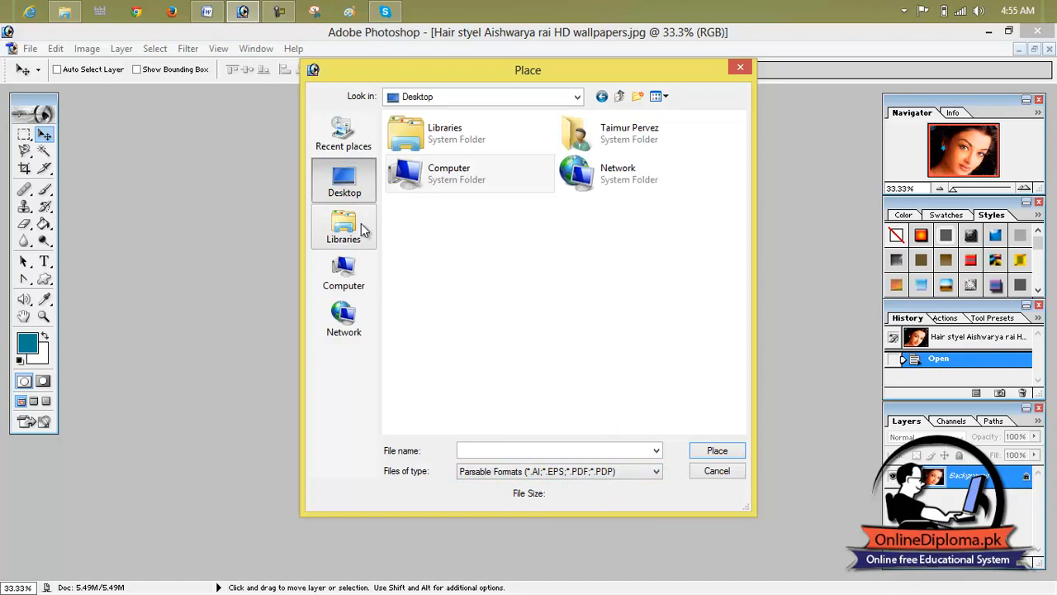
{"action": "left_click", "coordinate": [343, 135]}
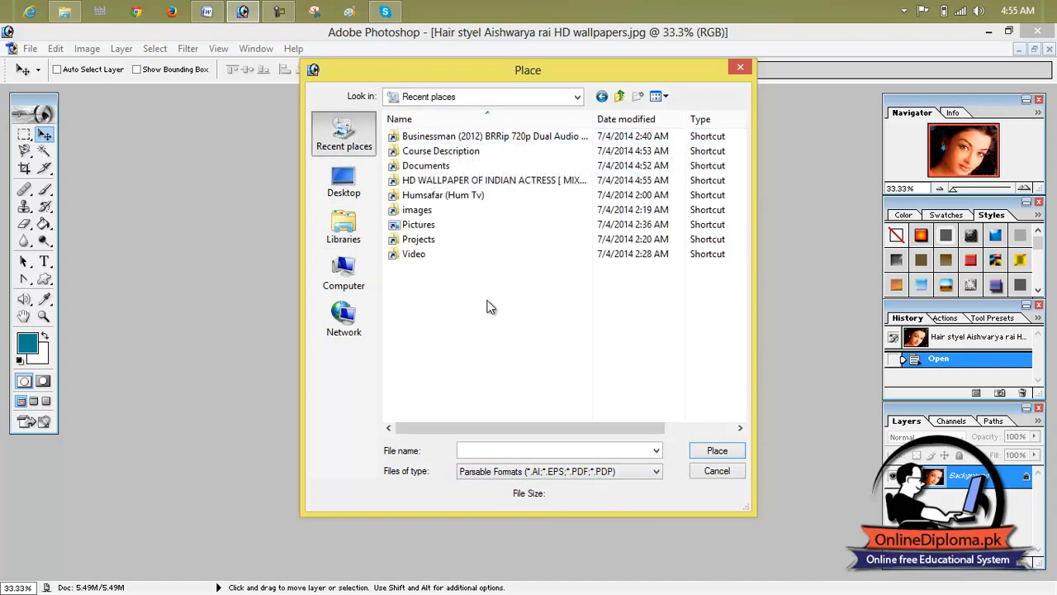
{"action": "double_click", "coordinate": [437, 165]}
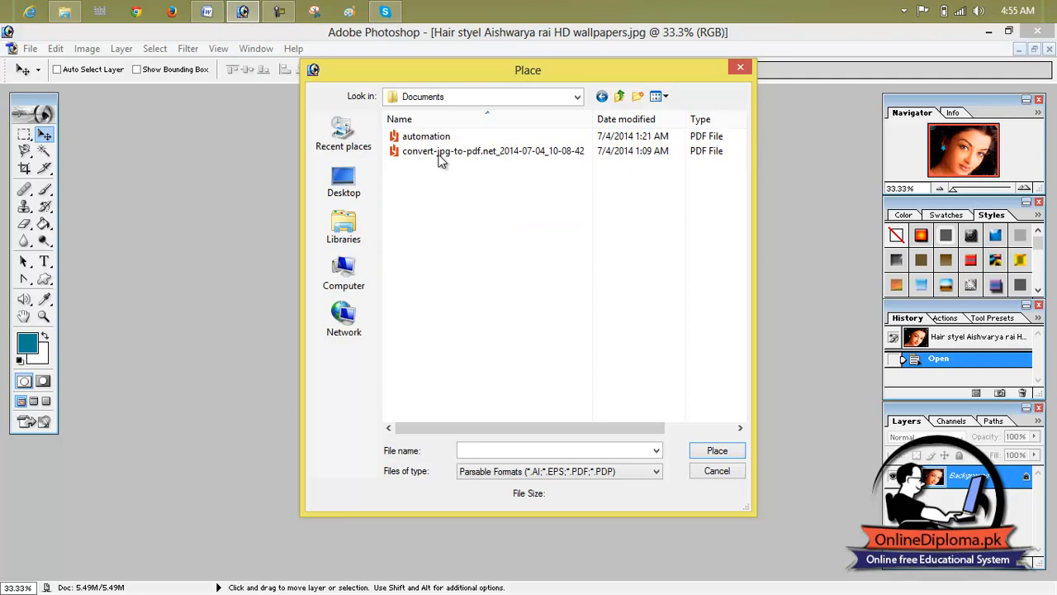
{"action": "left_click", "coordinate": [440, 151]}
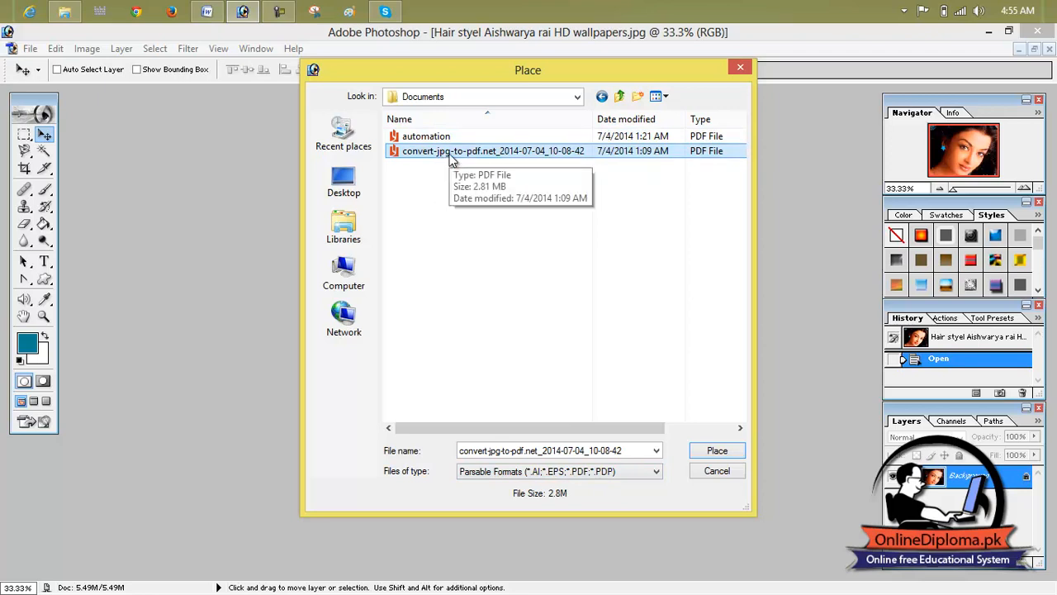
{"action": "double_click", "coordinate": [449, 154]}
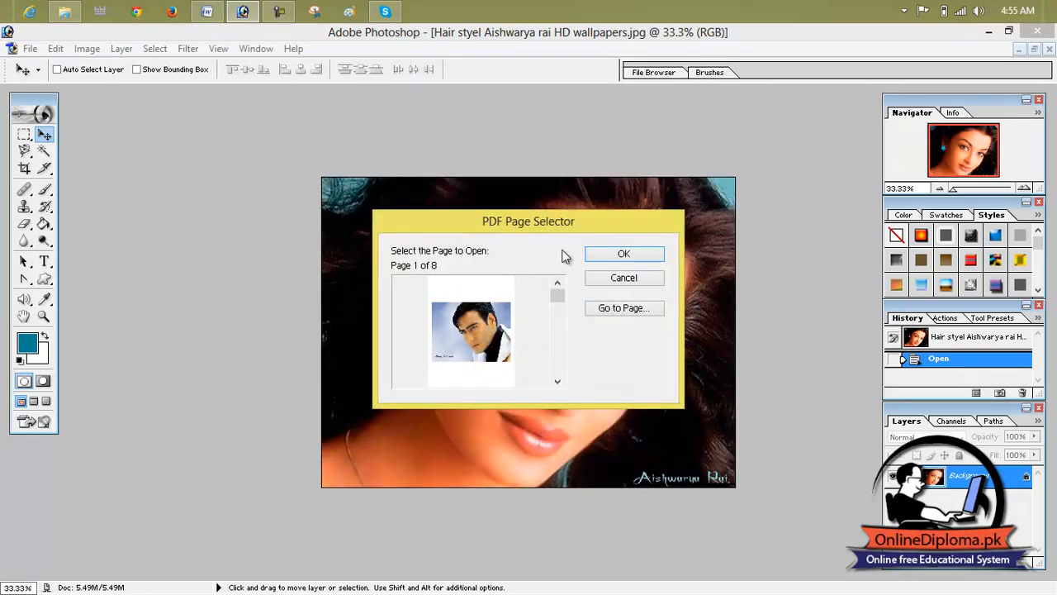
Go to page 4 of the PDF in the page selector.
{"action": "left_click_drag", "start_coordinate": [566, 345], "coordinate": [559, 304]}
{"action": "left_click", "coordinate": [616, 310]}
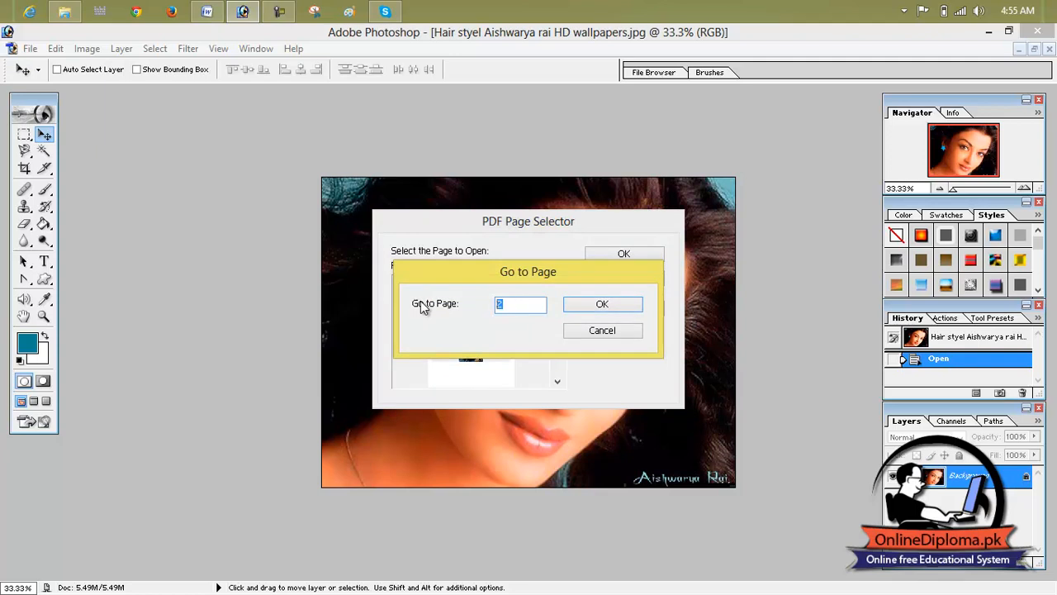
{"action": "type", "text": "4"}
{"action": "left_click", "coordinate": [577, 307]}
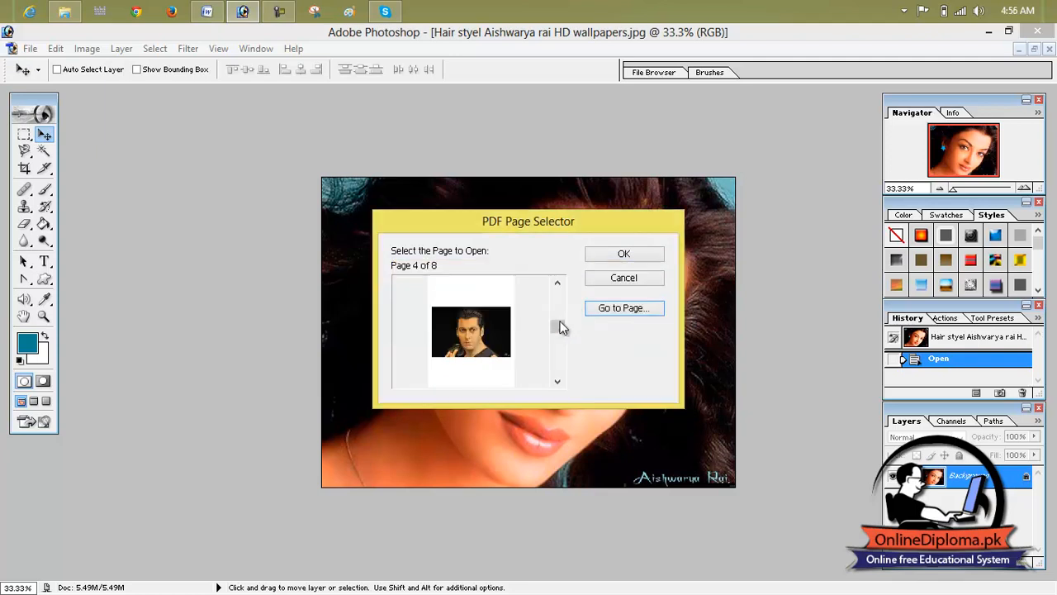
Go to page 8 of the PDF and place that page into the image.
{"action": "left_click", "coordinate": [617, 310]}
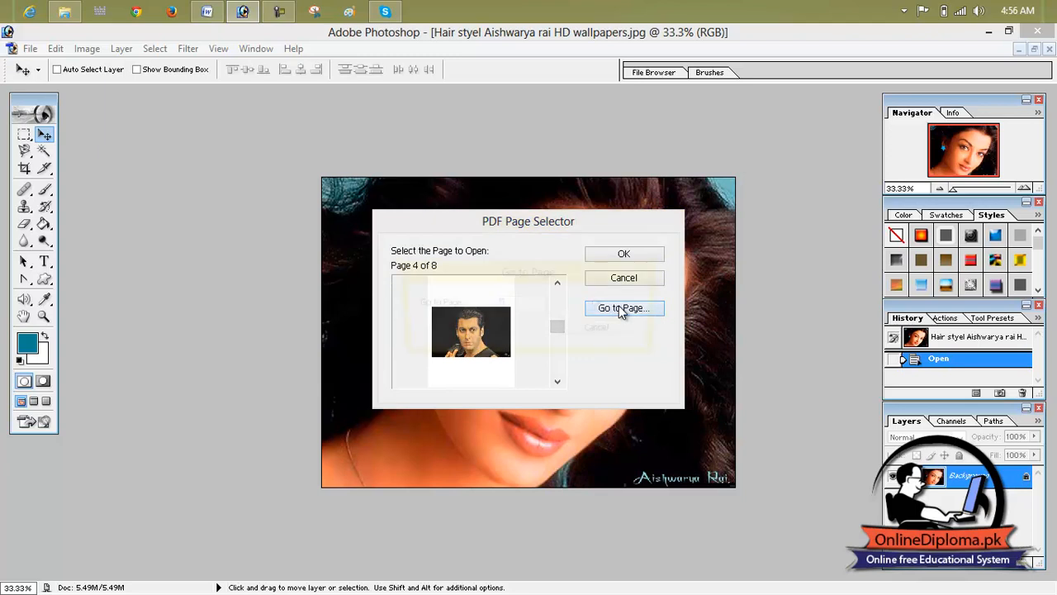
{"action": "type", "text": "8"}
{"action": "left_click", "coordinate": [614, 307]}
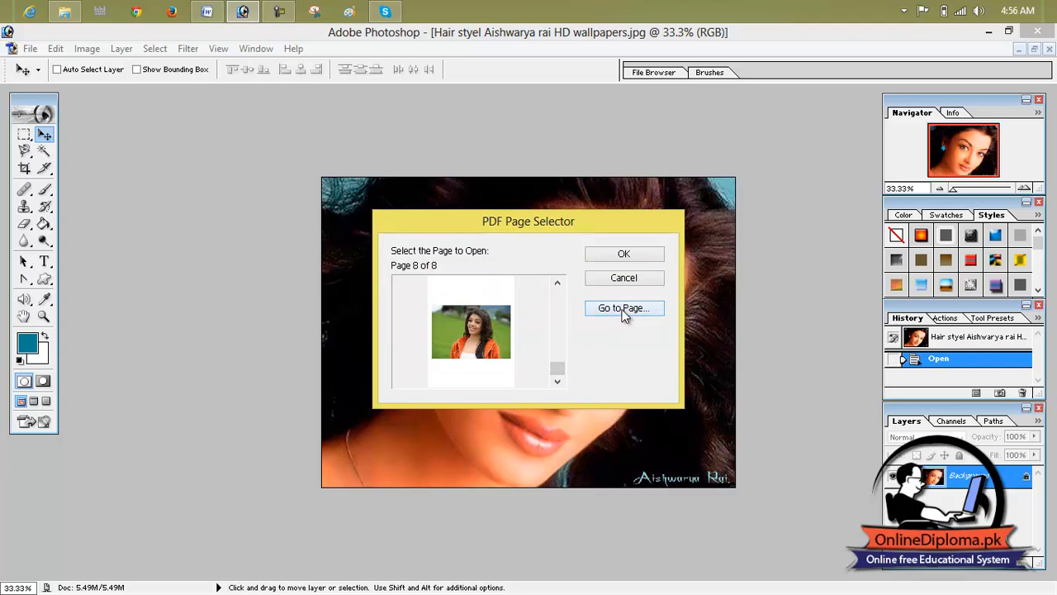
{"action": "left_click", "coordinate": [616, 255]}
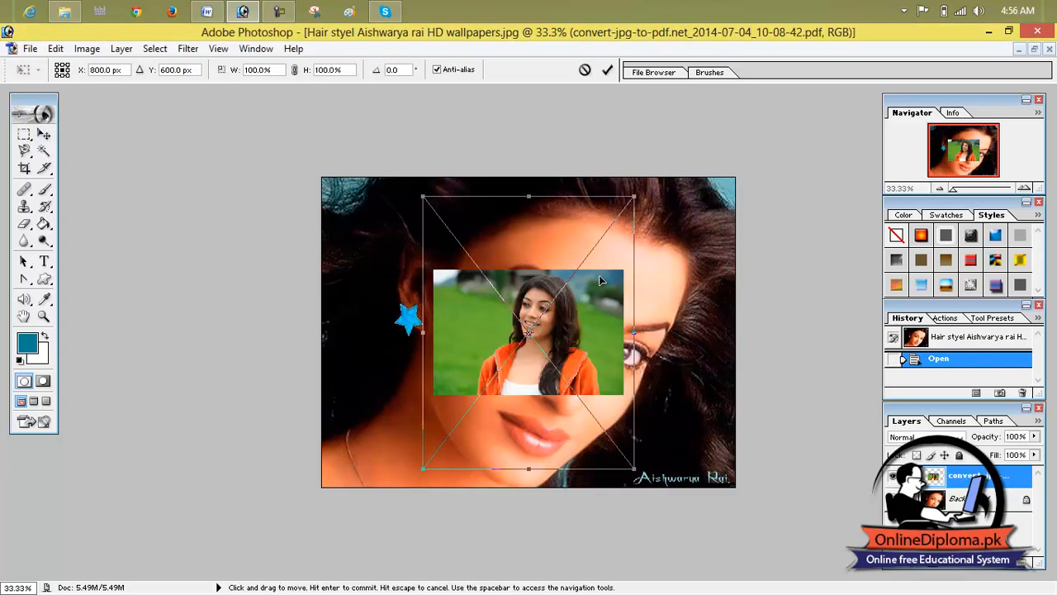
Stretch the placed page horizontally to nearly the image's full width, commit it, and move it to the image's lower edge.
{"action": "key", "text": "ctrl+0"}
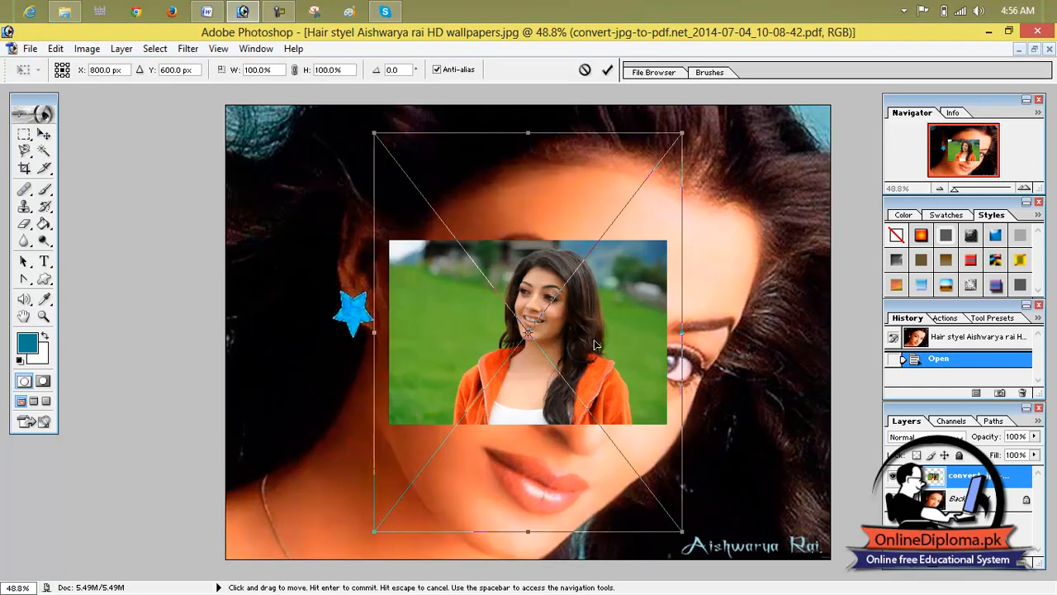
{"action": "left_click_drag", "start_coordinate": [684, 332], "coordinate": [809, 332]}
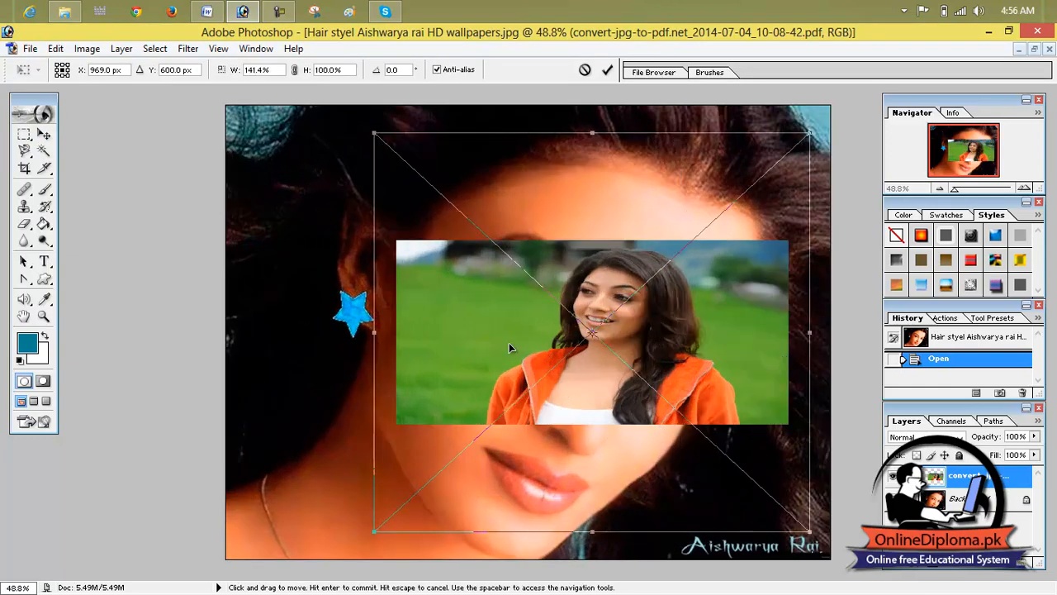
{"action": "left_click_drag", "start_coordinate": [377, 332], "coordinate": [229, 332]}
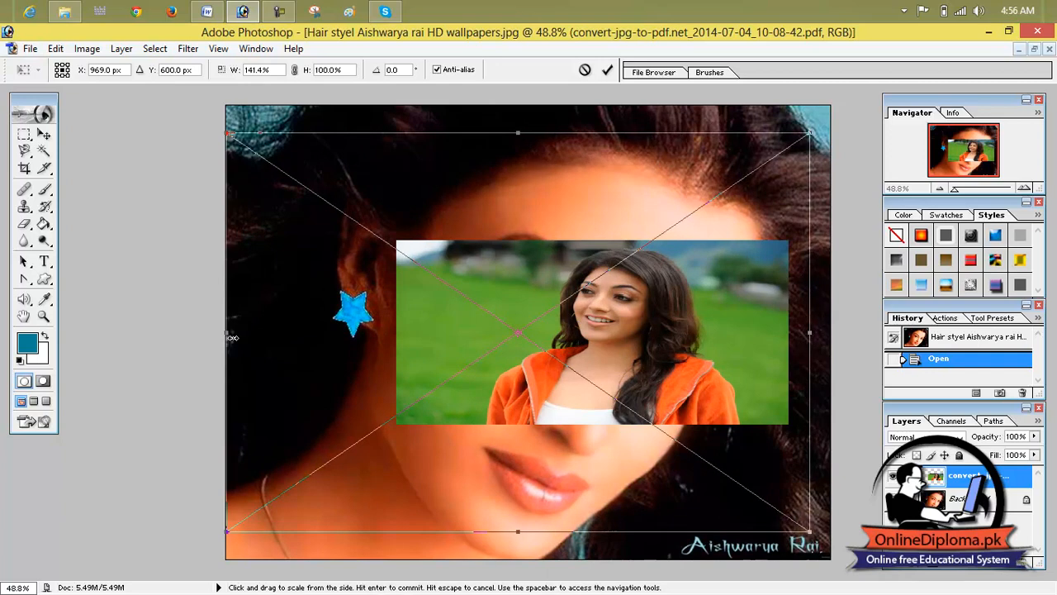
{"action": "left_click", "coordinate": [608, 71]}
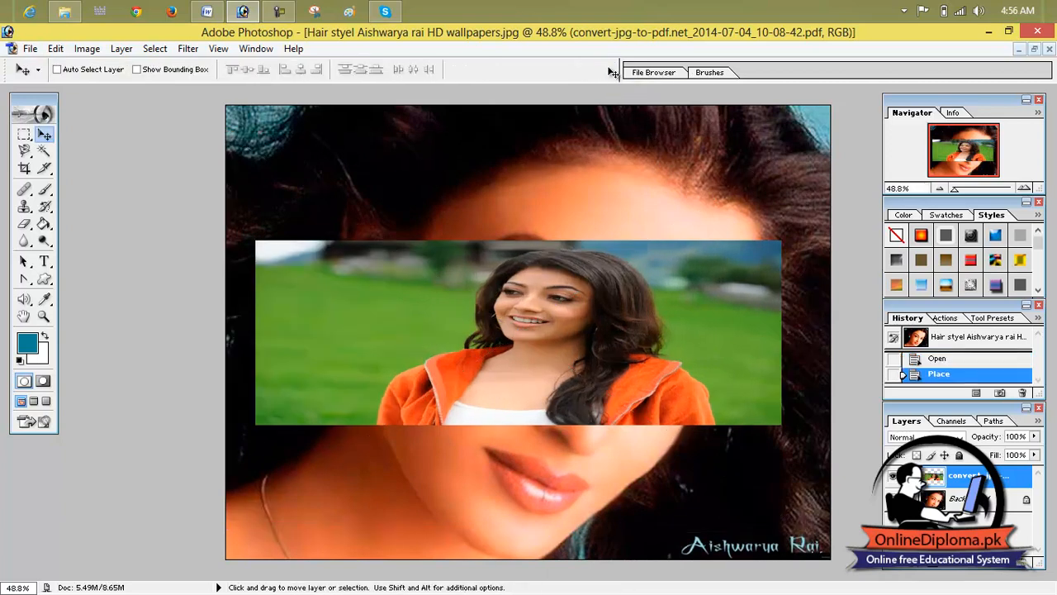
{"action": "left_click_drag", "start_coordinate": [587, 374], "coordinate": [545, 546]}
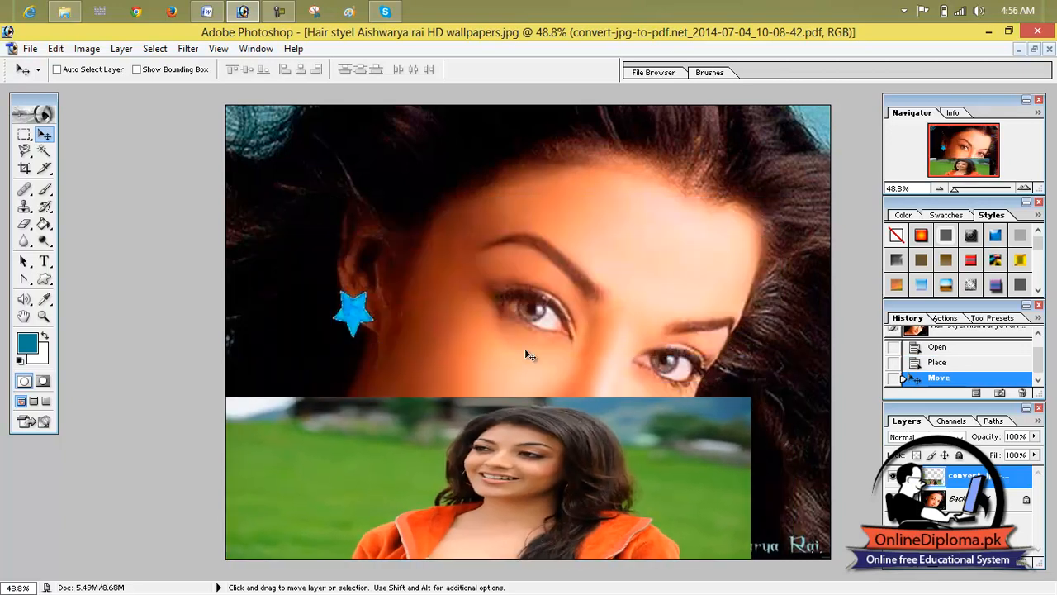
{"action": "left_click", "coordinate": [56, 49]}
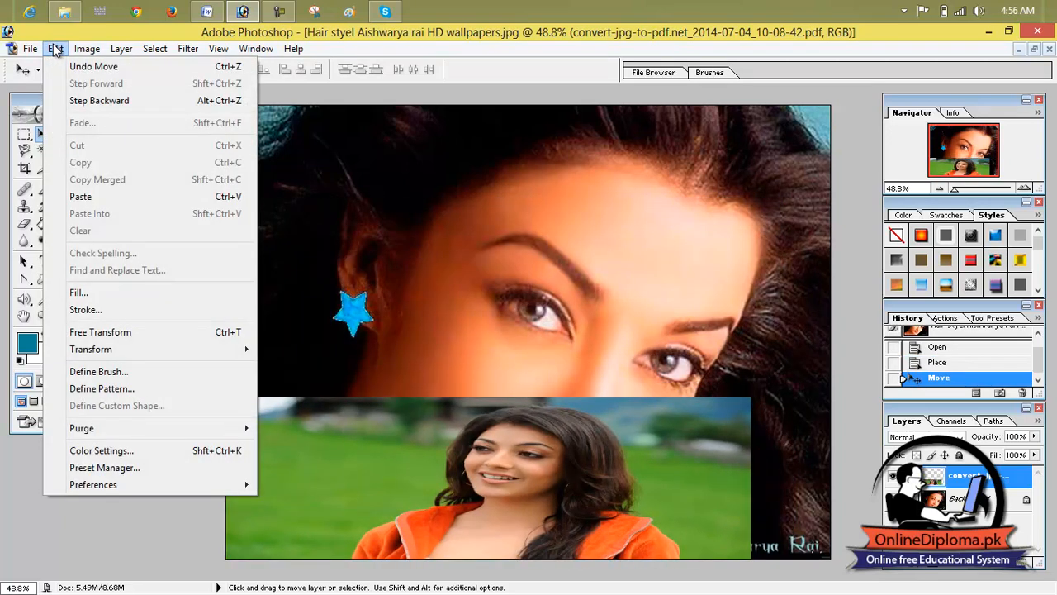
{"action": "mouse_move", "coordinate": [30, 49]}
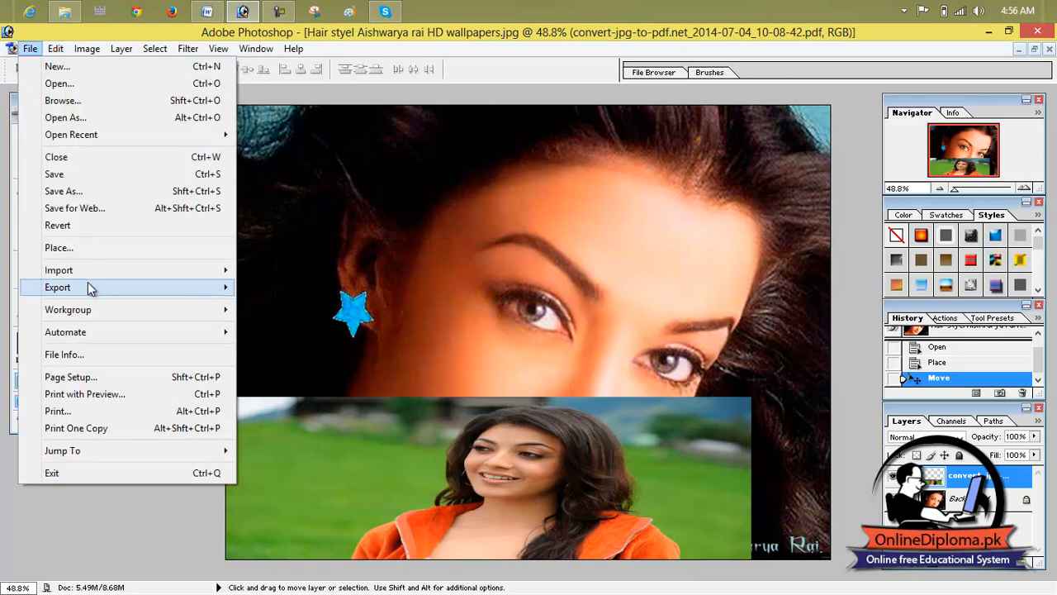
{"action": "mouse_move", "coordinate": [90, 274]}
{"action": "left_click", "coordinate": [289, 271]}
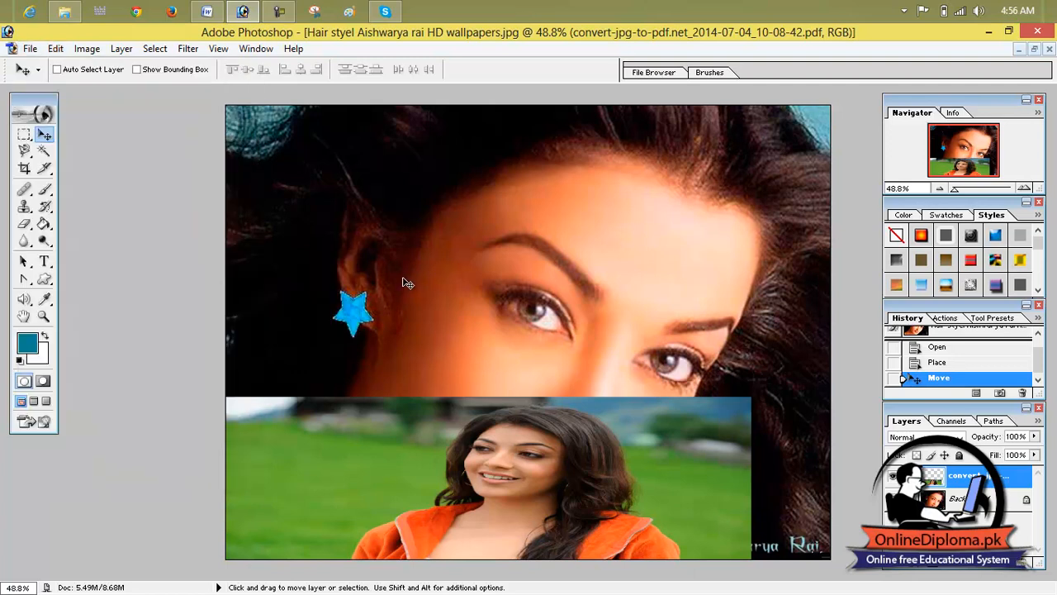
Close the image without saving the changes.
{"action": "left_click", "coordinate": [1049, 49]}
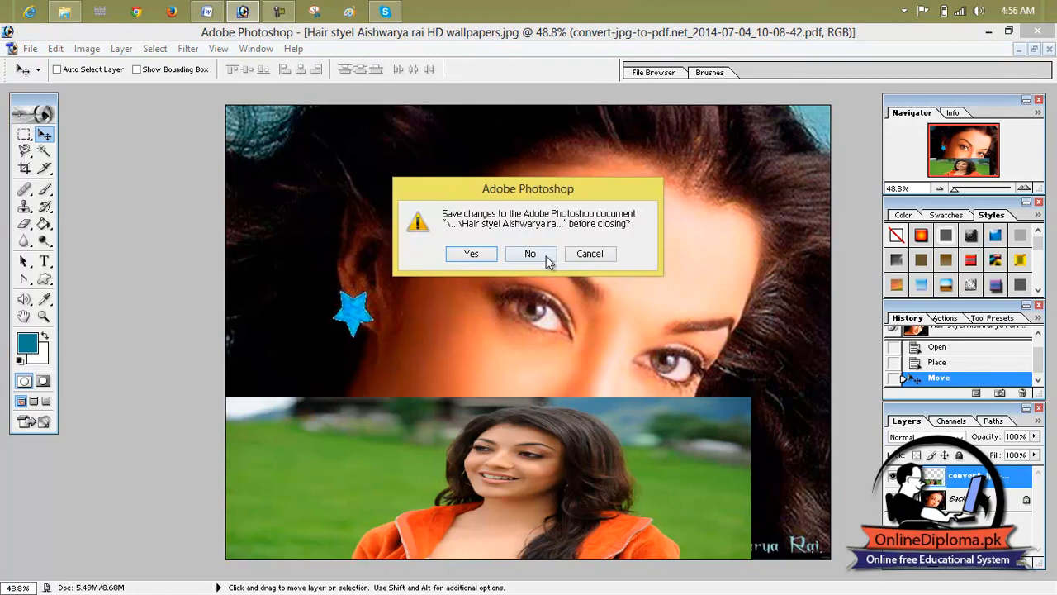
{"action": "left_click", "coordinate": [545, 254]}
Import all images from the PDF convert-jpg-to-pdf.net_2014-07-04_10-08-42 in the Documents folder inside Downloads.
{"action": "left_click", "coordinate": [12, 48]}
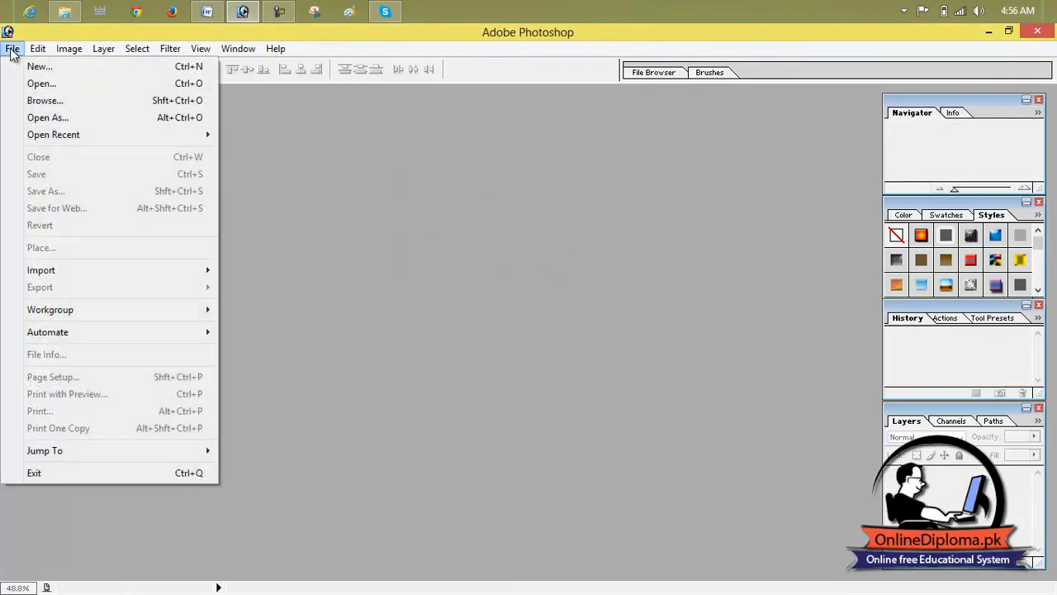
{"action": "mouse_move", "coordinate": [106, 277]}
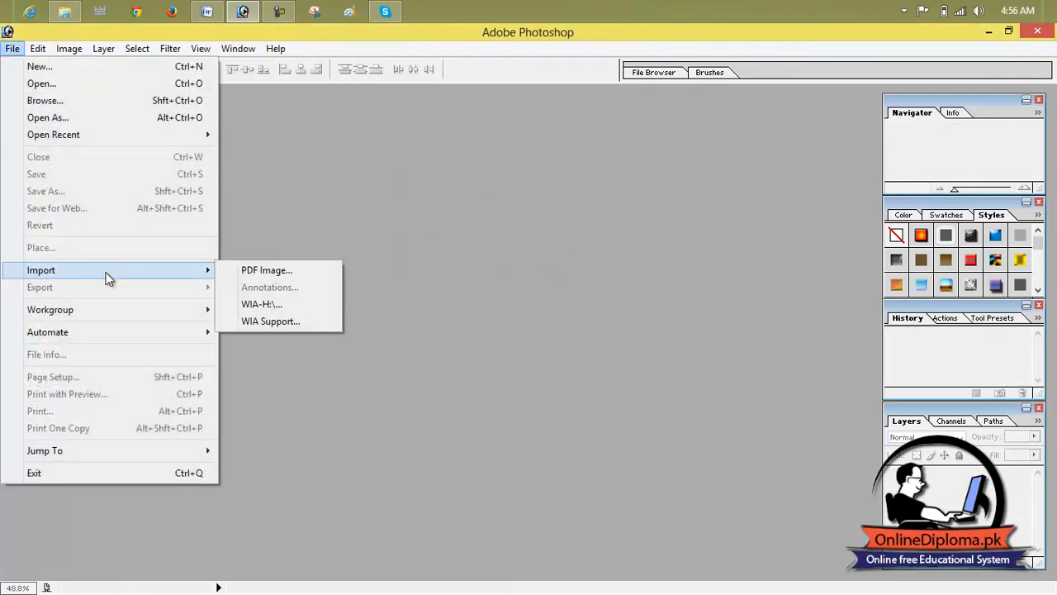
{"action": "left_click", "coordinate": [302, 272]}
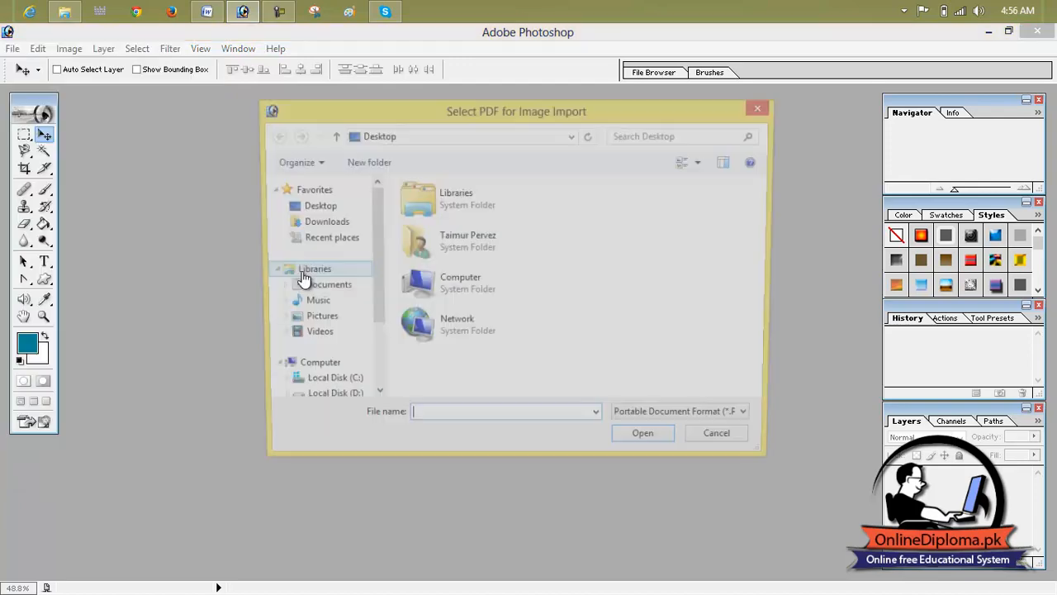
{"action": "left_click", "coordinate": [438, 263]}
{"action": "left_click", "coordinate": [328, 223]}
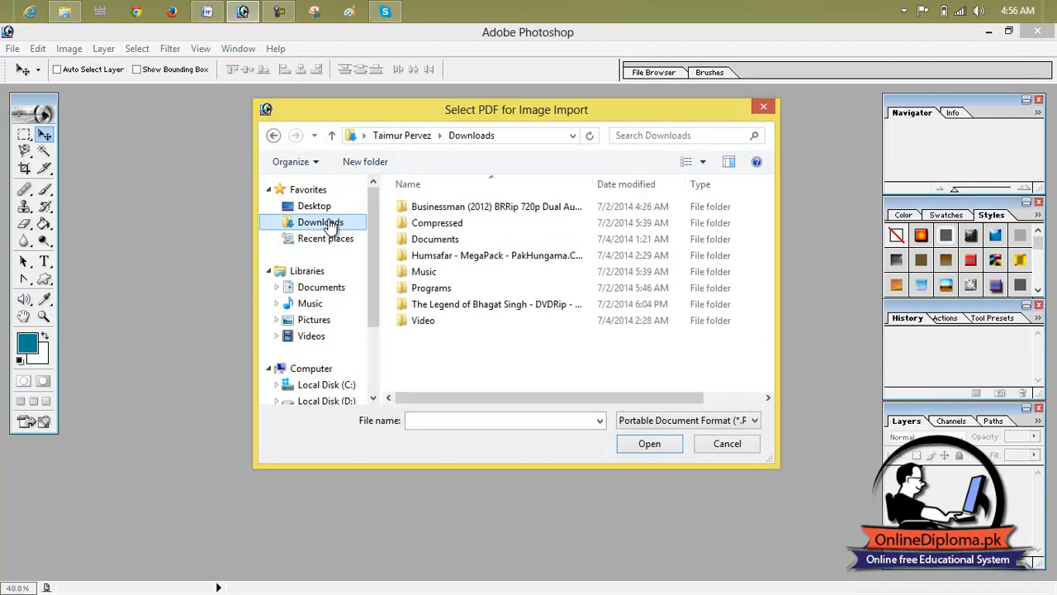
{"action": "double_click", "coordinate": [450, 246]}
{"action": "double_click", "coordinate": [445, 226]}
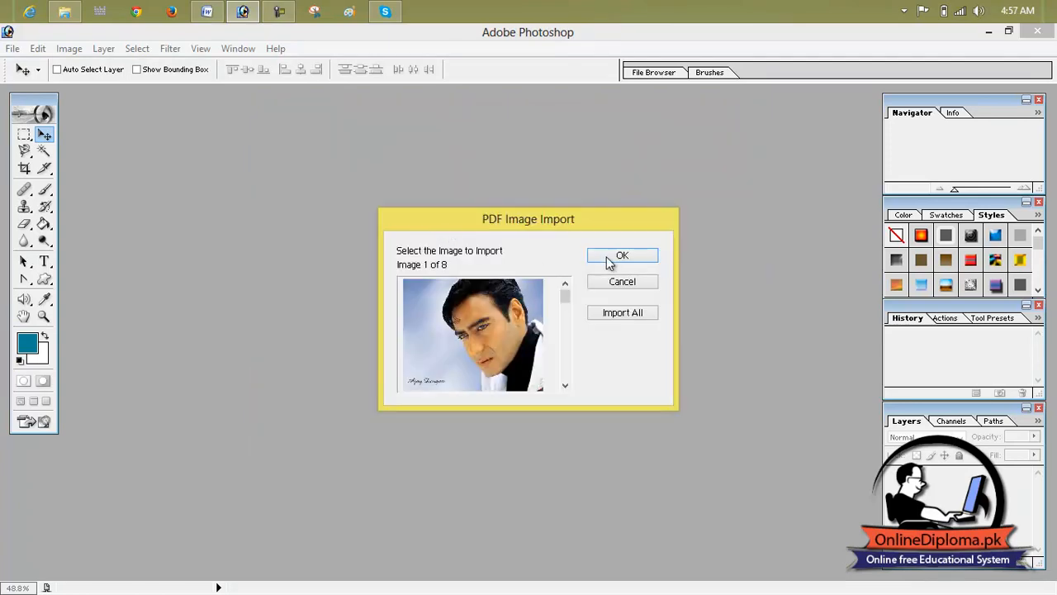
{"action": "left_click", "coordinate": [624, 321]}
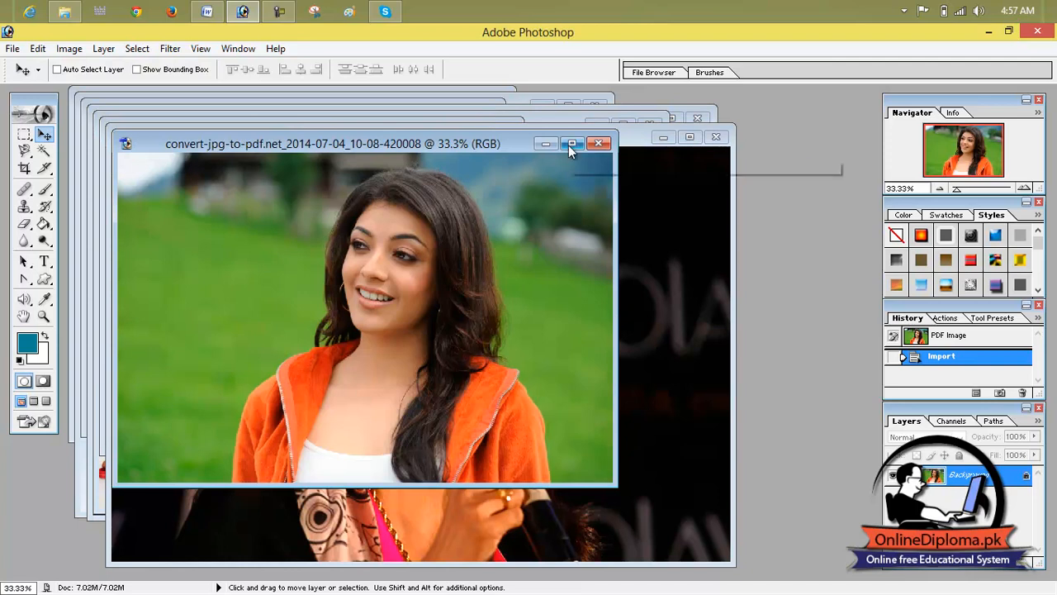
Minimize all the imported image windows one after another.
{"action": "left_click", "coordinate": [547, 146]}
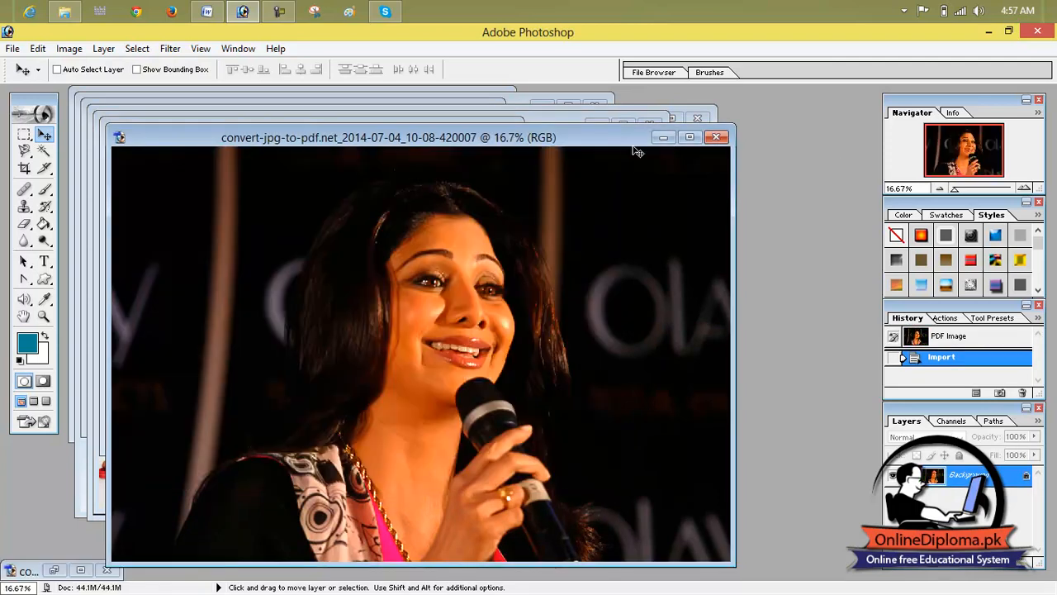
{"action": "left_click", "coordinate": [663, 144]}
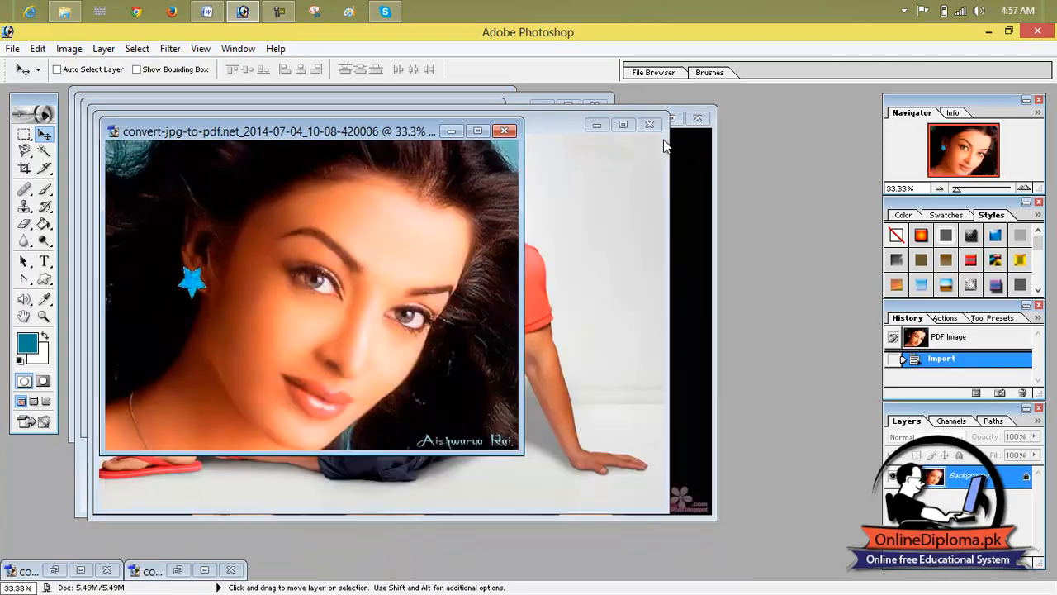
{"action": "left_click", "coordinate": [452, 130]}
{"action": "left_click", "coordinate": [595, 126]}
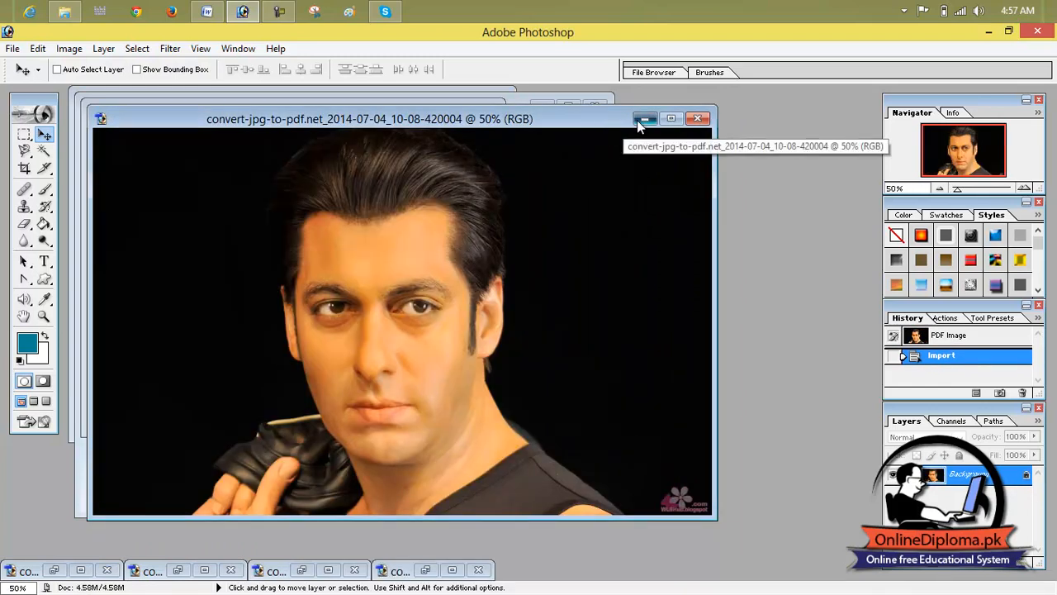
{"action": "left_click", "coordinate": [637, 122]}
{"action": "left_click", "coordinate": [441, 115]}
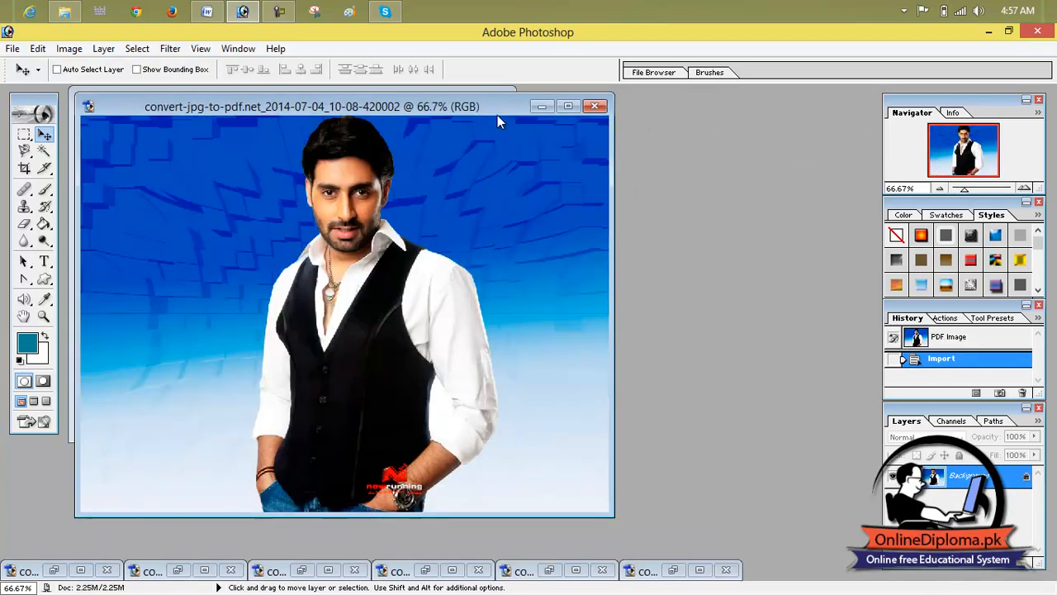
{"action": "left_click", "coordinate": [540, 106]}
{"action": "left_click", "coordinate": [447, 101]}
Switch to File Explorer and open the converted PDF from the Documents folder inside Downloads.
{"action": "left_click", "coordinate": [64, 12]}
{"action": "left_click", "coordinate": [84, 126]}
{"action": "left_click", "coordinate": [86, 142]}
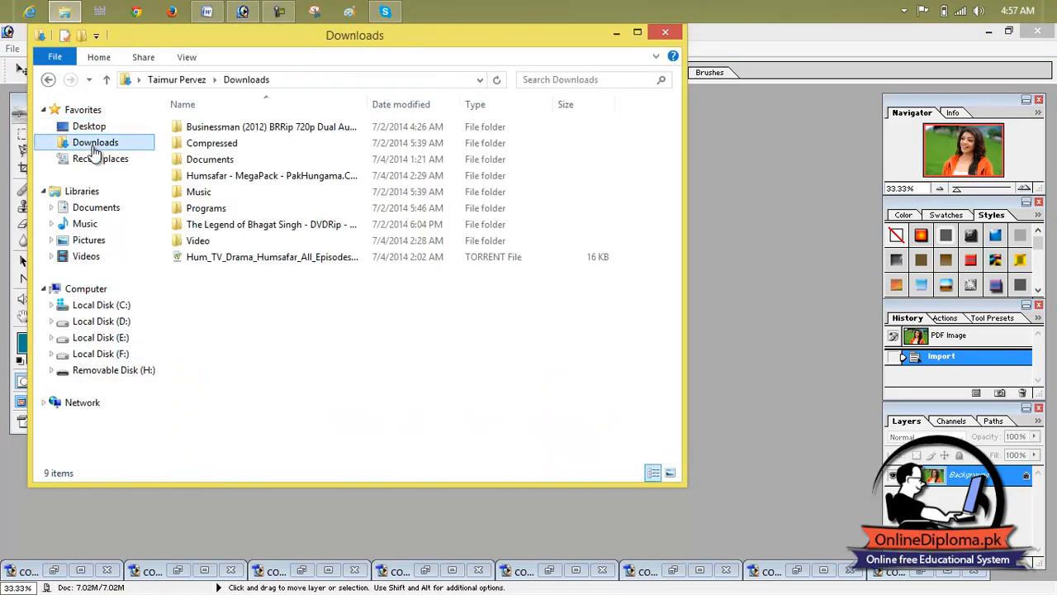
{"action": "left_click", "coordinate": [267, 228]}
{"action": "left_click", "coordinate": [255, 161]}
{"action": "double_click", "coordinate": [256, 159]}
{"action": "left_click", "coordinate": [249, 143]}
{"action": "double_click", "coordinate": [250, 142]}
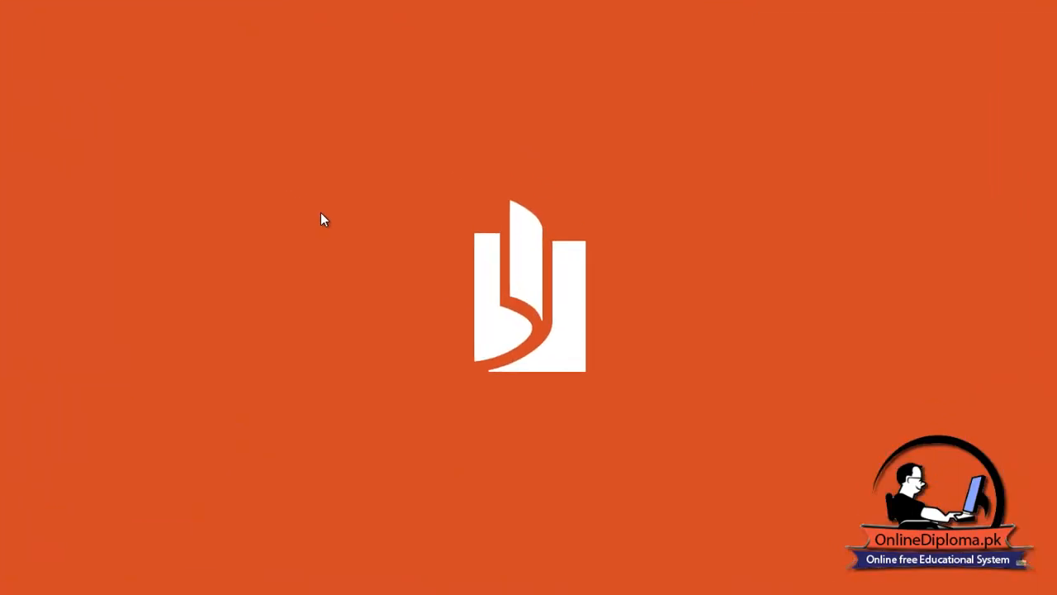
Look through all pages of the opened PDF to review the pictures it contains.
{"action": "scroll", "coordinate": [523, 247], "scroll_direction": "down", "scroll_amount": 10}
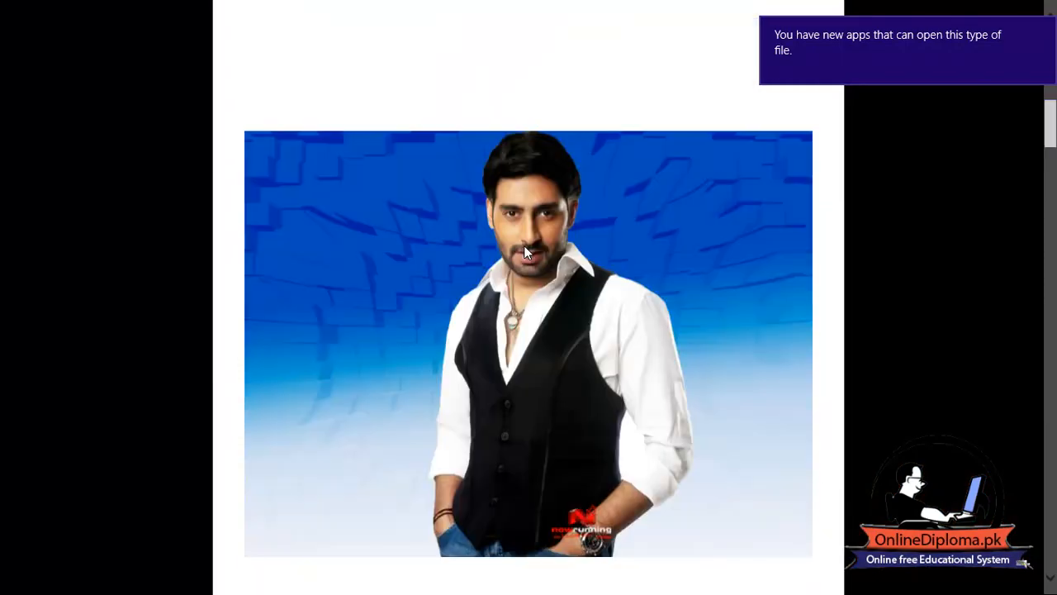
{"action": "scroll", "coordinate": [523, 254], "scroll_direction": "down", "scroll_amount": 10}
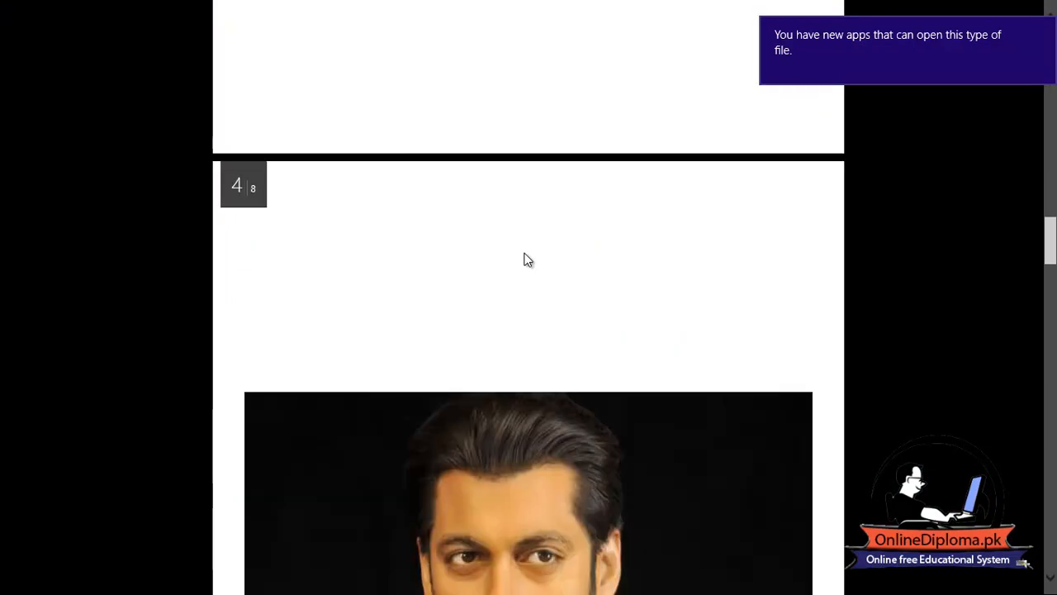
{"action": "scroll", "coordinate": [527, 260], "scroll_direction": "down", "scroll_amount": 7}
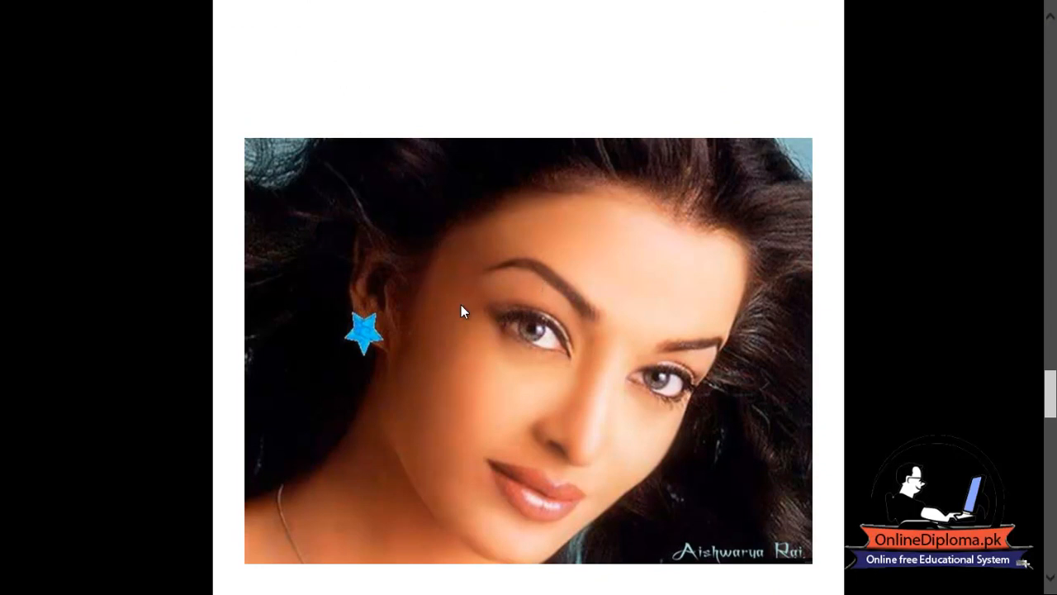
{"action": "scroll", "coordinate": [461, 306], "scroll_direction": "down", "scroll_amount": 10}
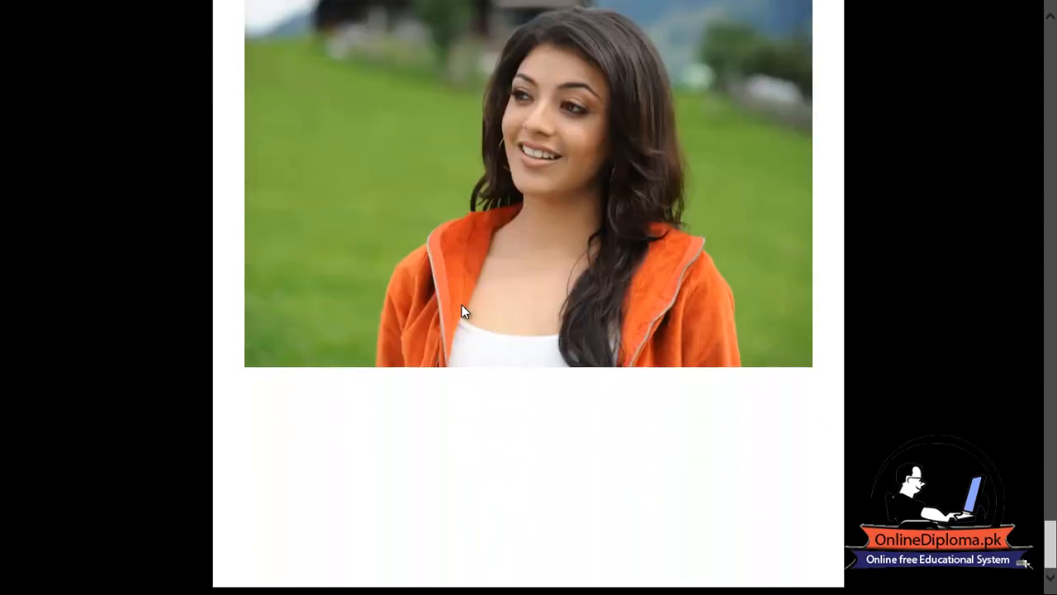
{"action": "scroll", "coordinate": [462, 311], "scroll_direction": "down", "scroll_amount": 5}
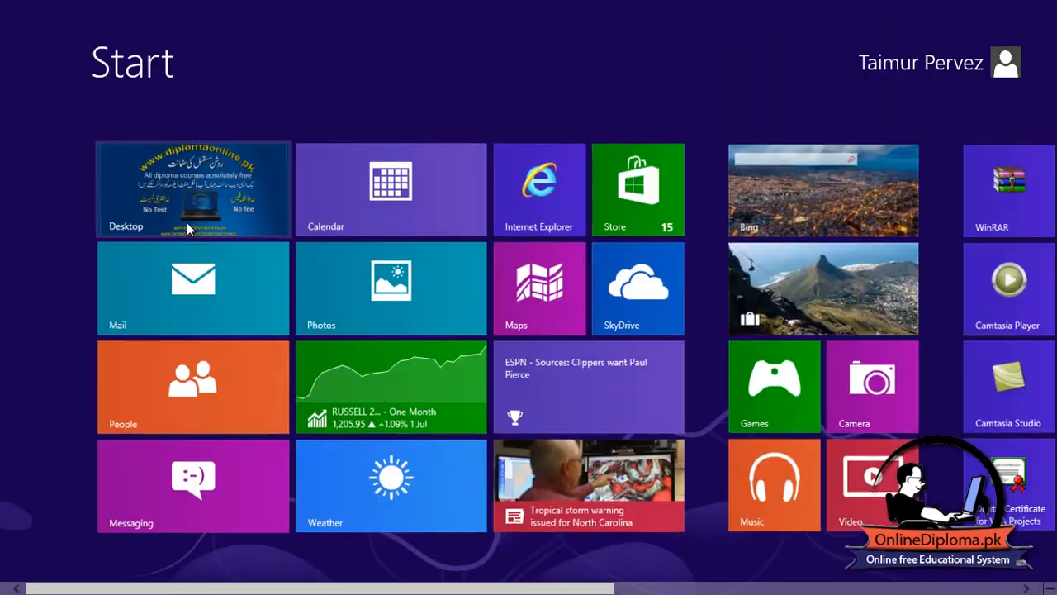
{"action": "left_click", "coordinate": [189, 221]}
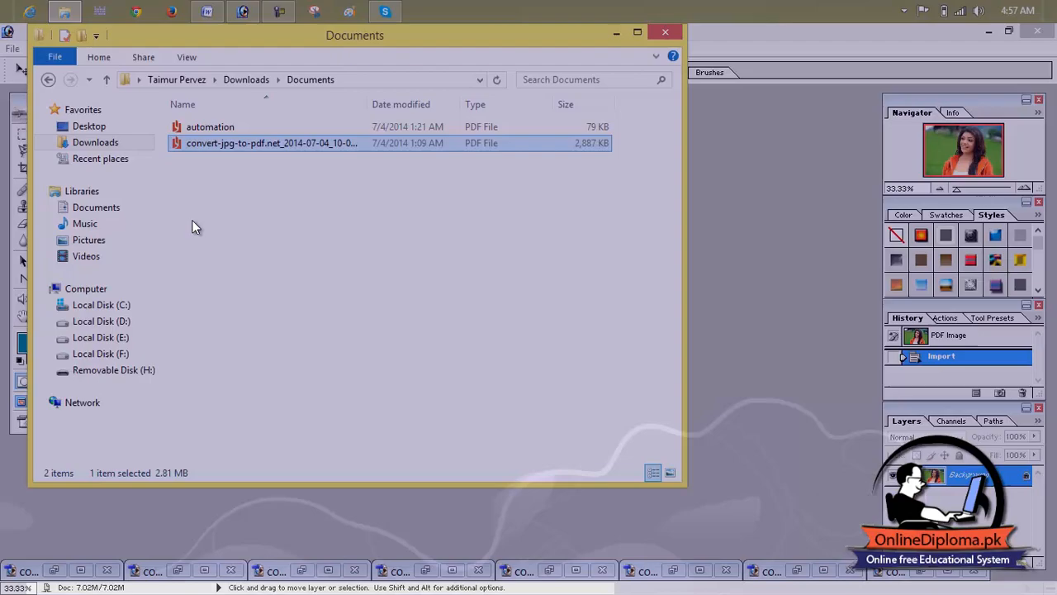
{"action": "left_click", "coordinate": [616, 33]}
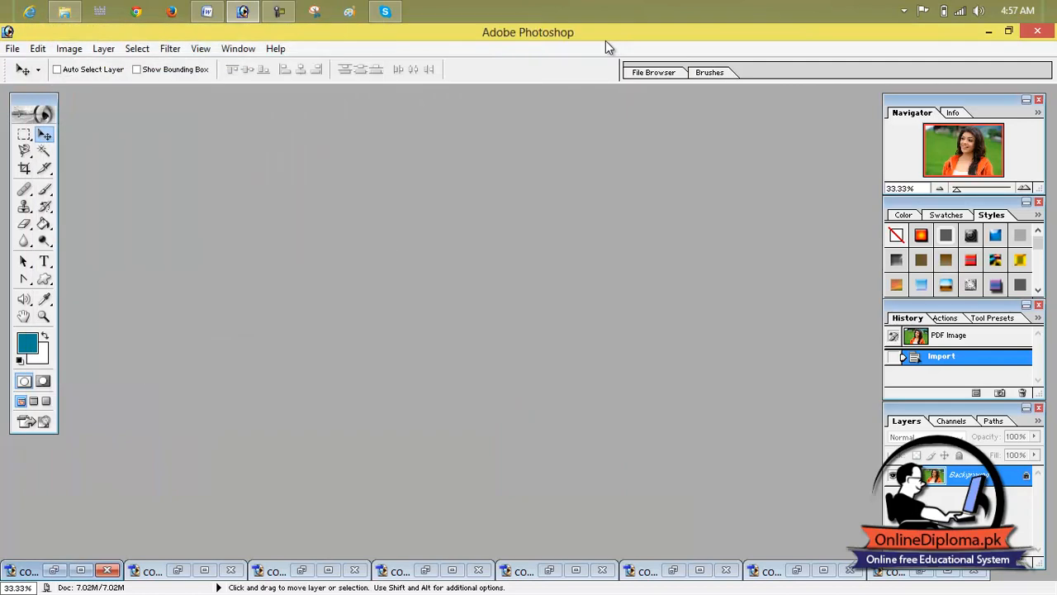
{"action": "left_click", "coordinate": [205, 570]}
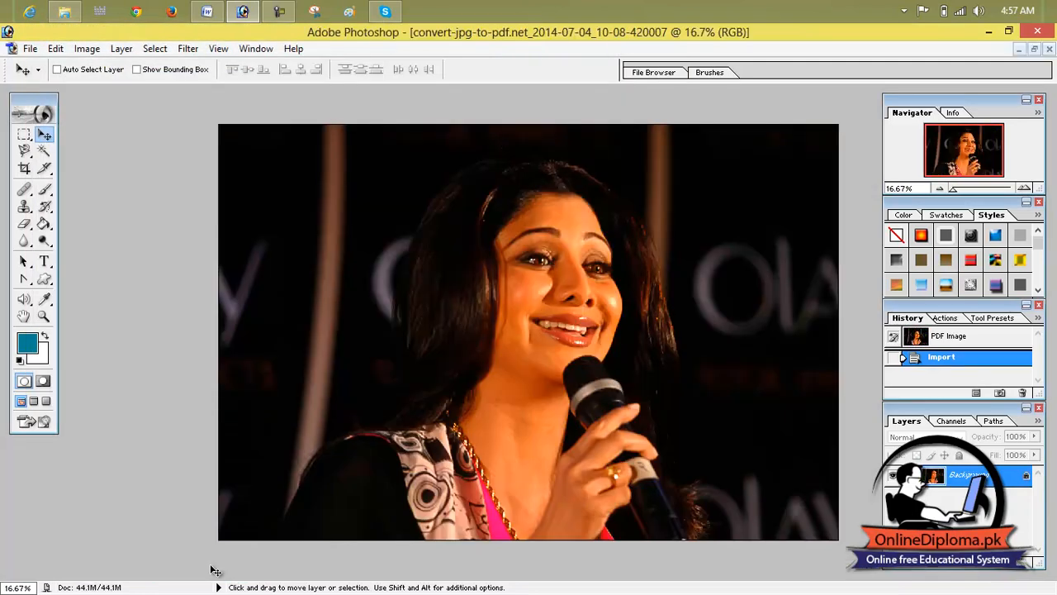
Close the imported images ending in 420007, 420008, 420006, 420005 and 420004 without saving changes.
{"action": "left_click", "coordinate": [30, 49]}
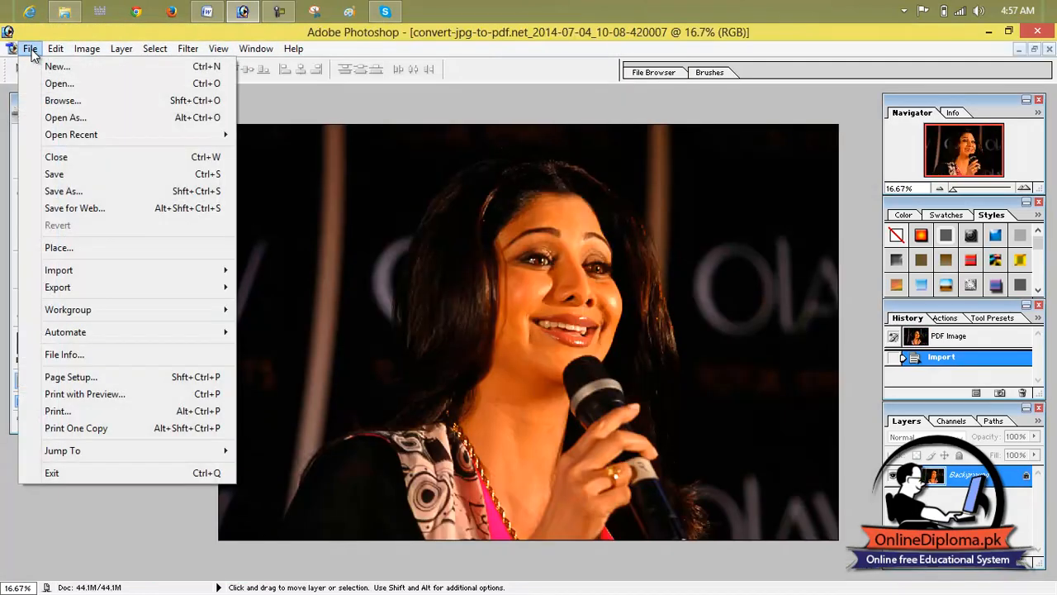
{"action": "left_click", "coordinate": [96, 162]}
{"action": "left_click", "coordinate": [529, 254]}
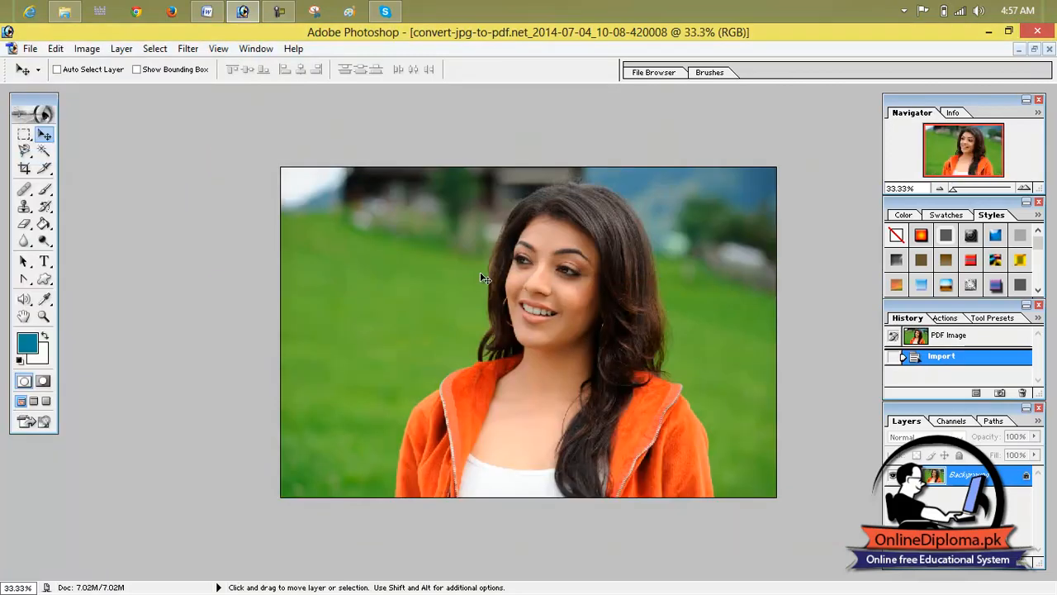
{"action": "left_click", "coordinate": [1048, 48]}
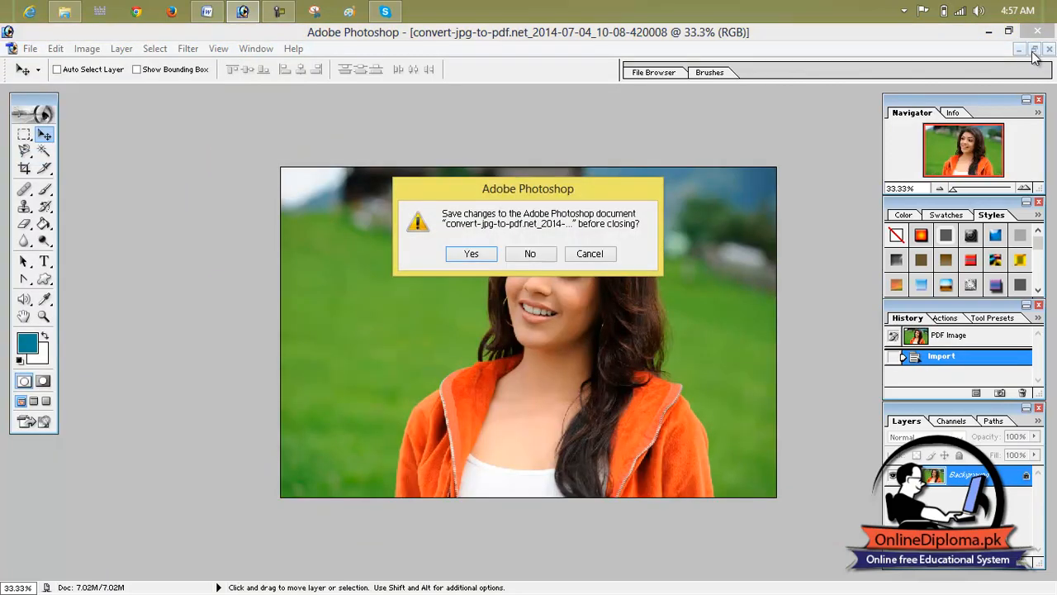
{"action": "left_click", "coordinate": [530, 254]}
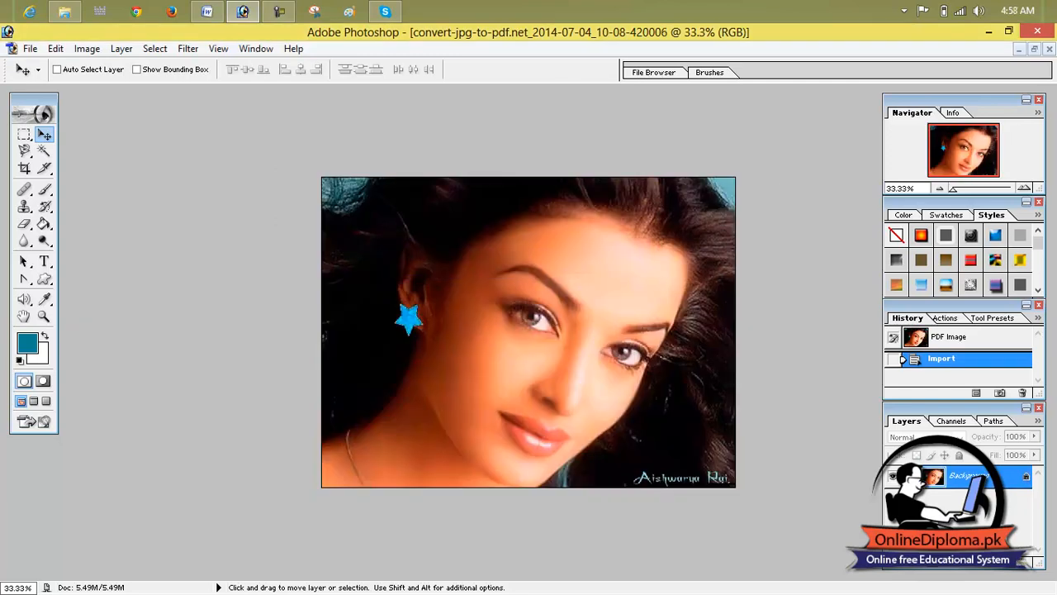
{"action": "left_click", "coordinate": [1048, 49]}
{"action": "left_click", "coordinate": [531, 252]}
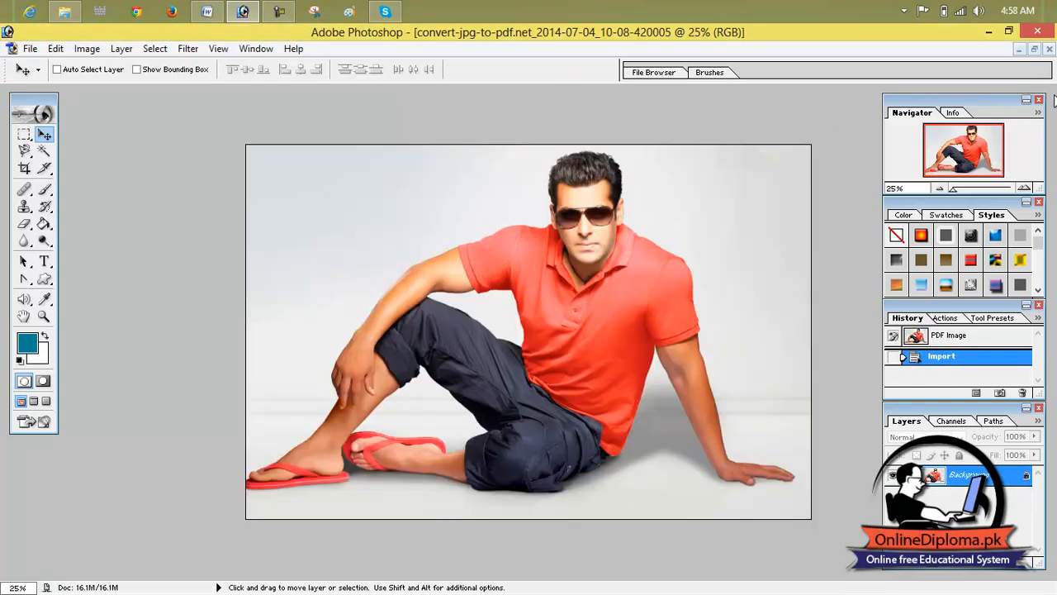
{"action": "left_click", "coordinate": [1049, 49]}
{"action": "left_click", "coordinate": [540, 253]}
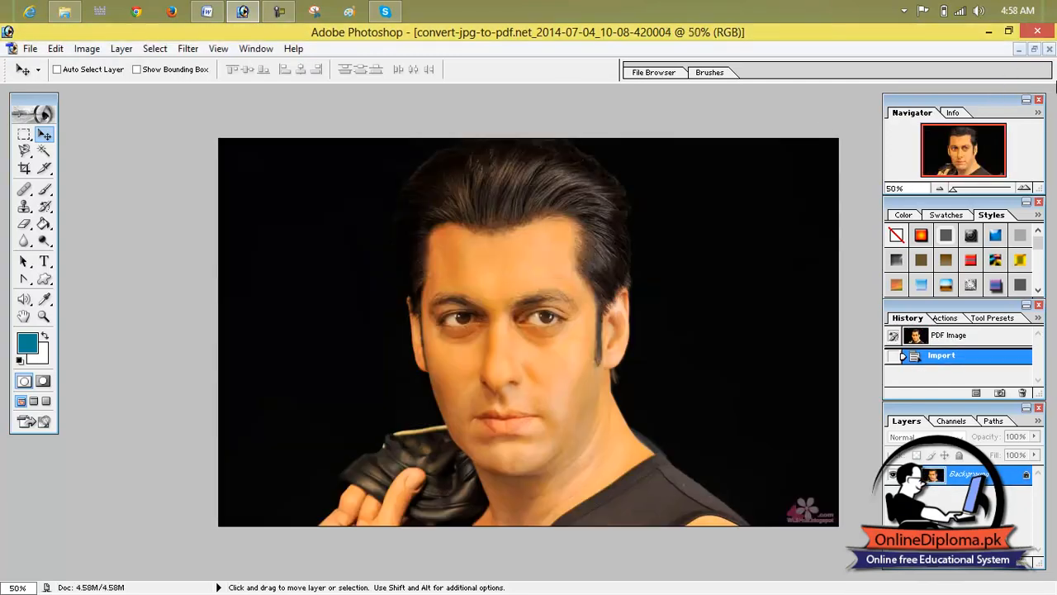
{"action": "left_click", "coordinate": [1049, 48]}
{"action": "left_click", "coordinate": [538, 254]}
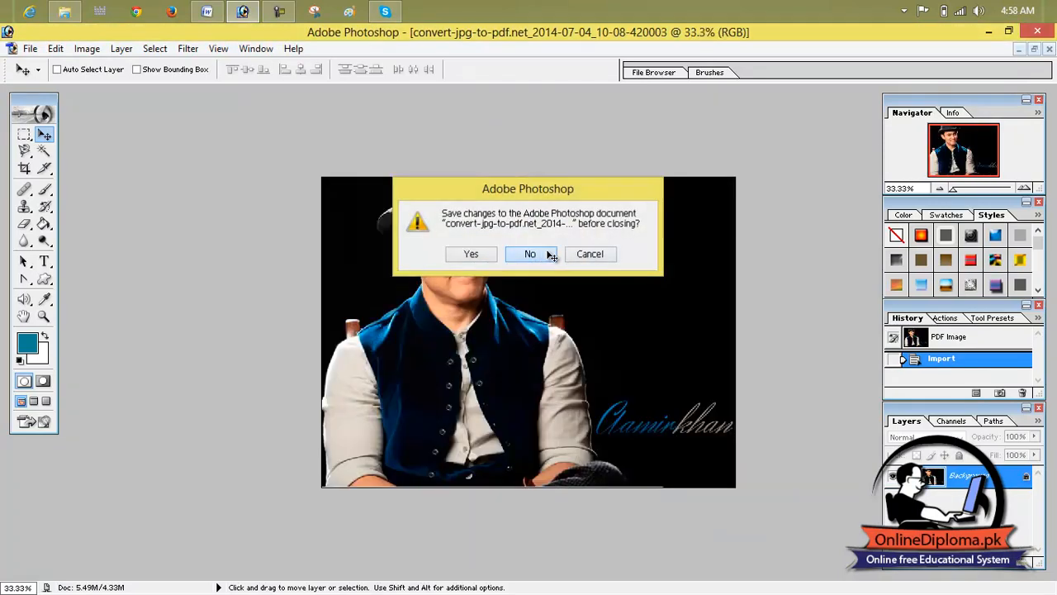
Review the Viewpoint ZoomView export settings for the remaining image and dismiss them without exporting.
{"action": "left_click", "coordinate": [32, 50]}
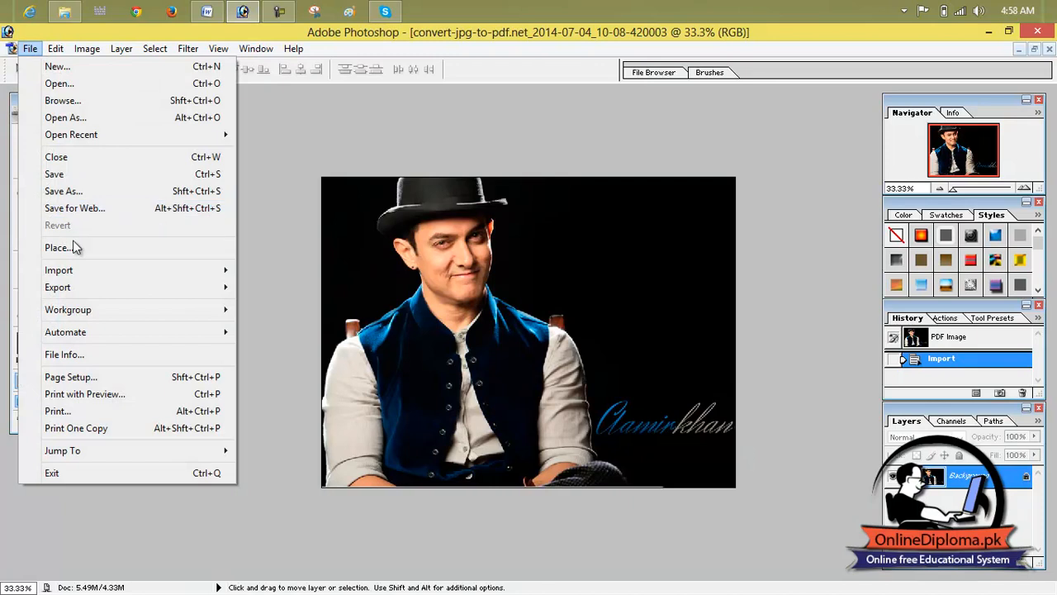
{"action": "mouse_move", "coordinate": [101, 293]}
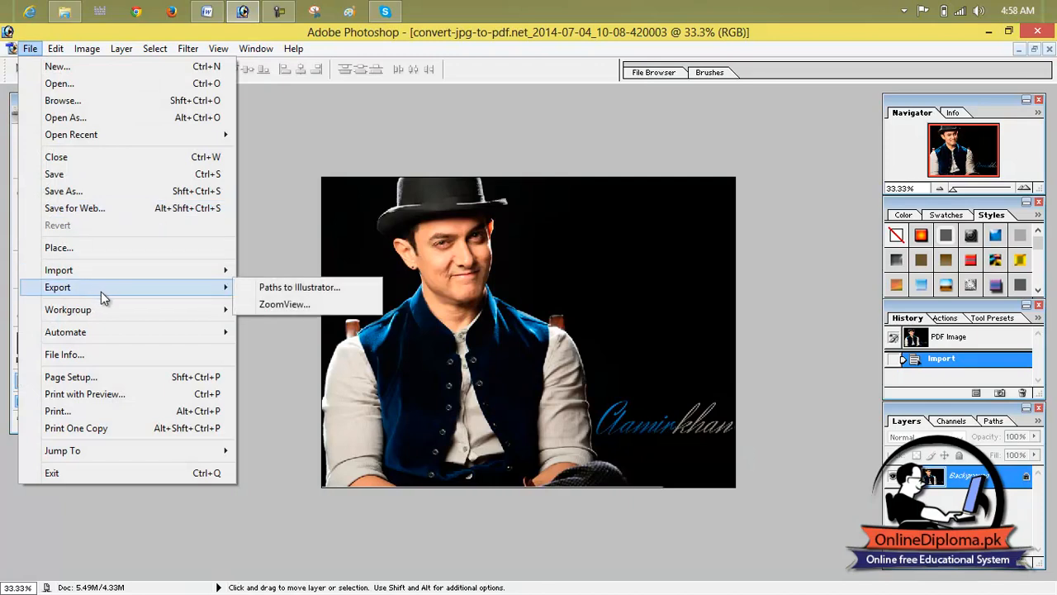
{"action": "left_click", "coordinate": [284, 304]}
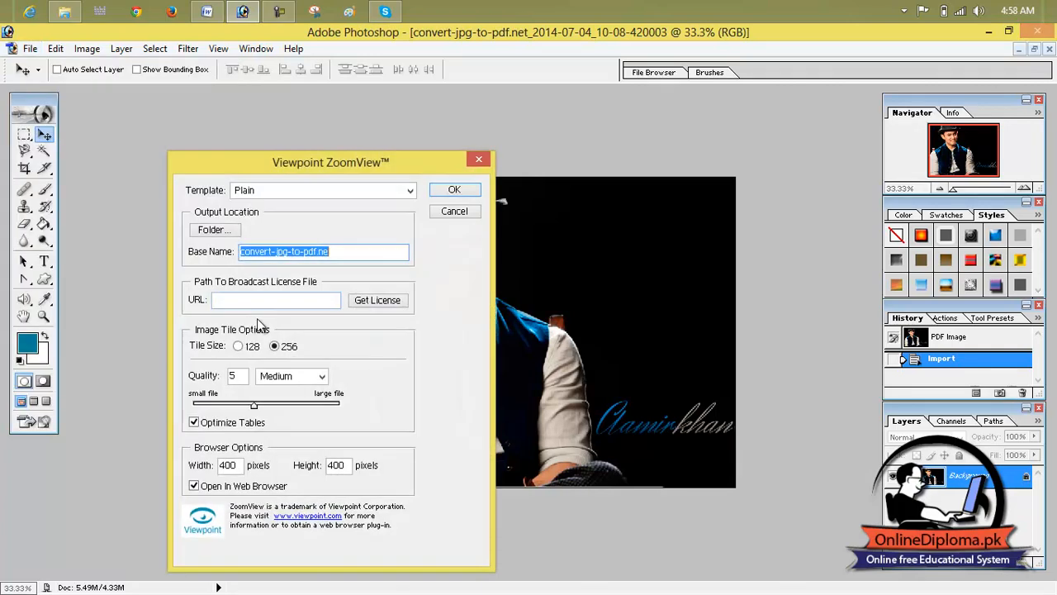
{"action": "left_click", "coordinate": [477, 162]}
Resize the image with the Fit Image automation, constraining it within 1200 by 1000 pixels, and fit it on screen.
{"action": "left_click", "coordinate": [31, 49]}
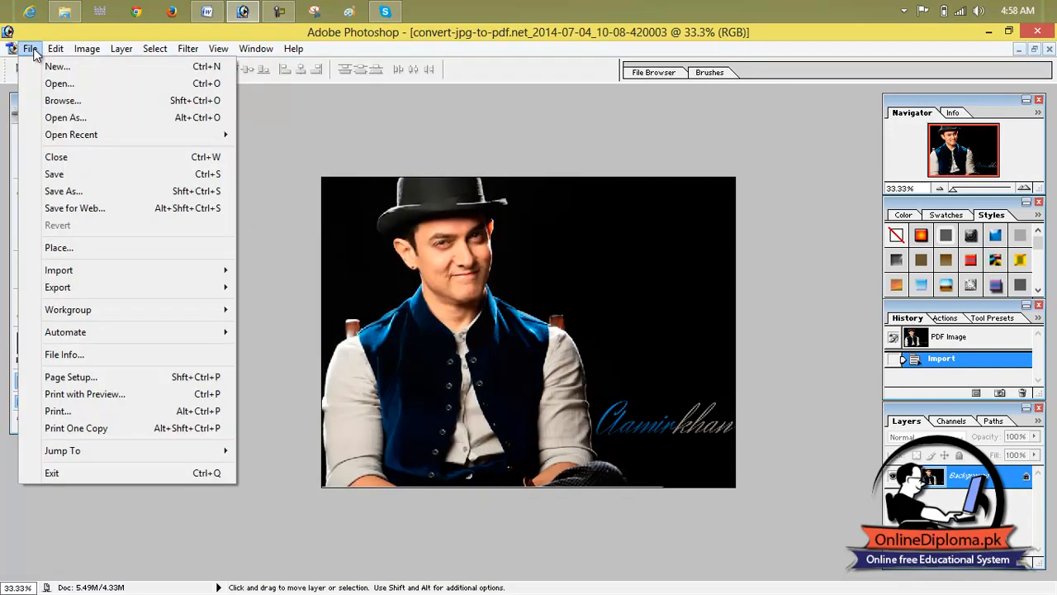
{"action": "mouse_move", "coordinate": [134, 312]}
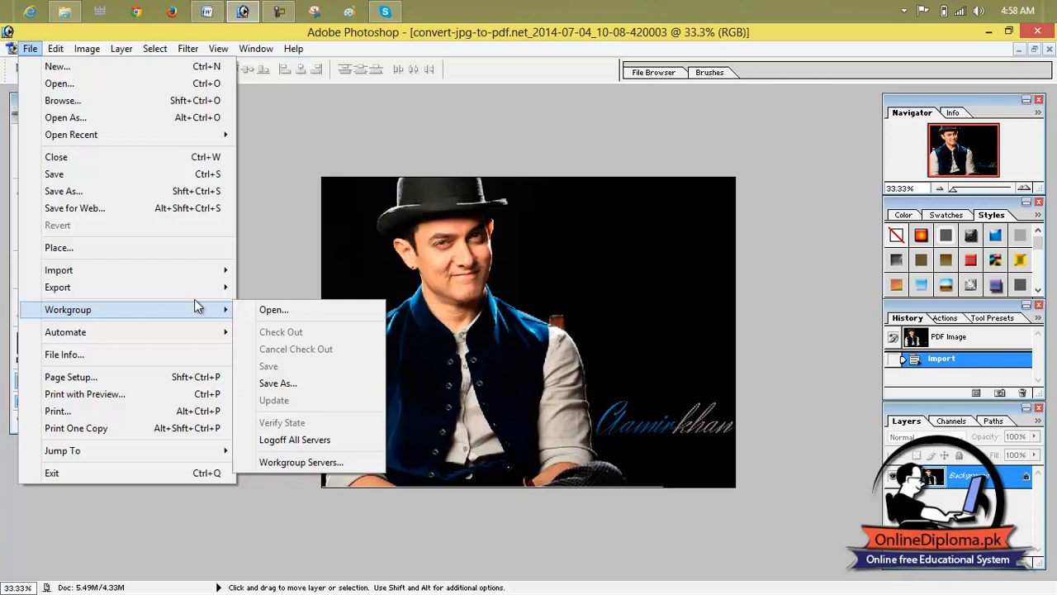
{"action": "mouse_move", "coordinate": [189, 342]}
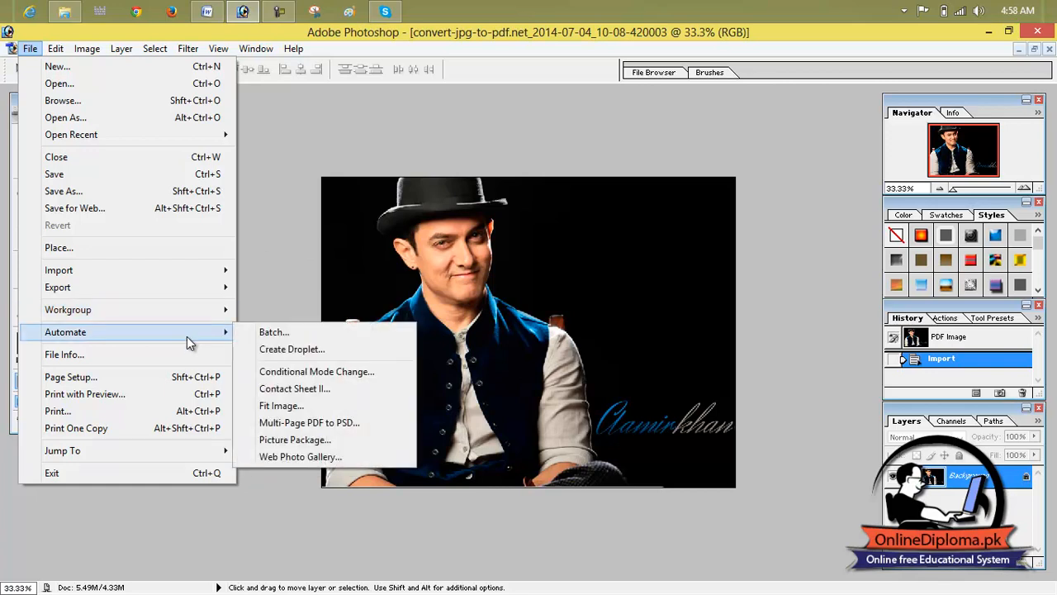
{"action": "left_click", "coordinate": [300, 408]}
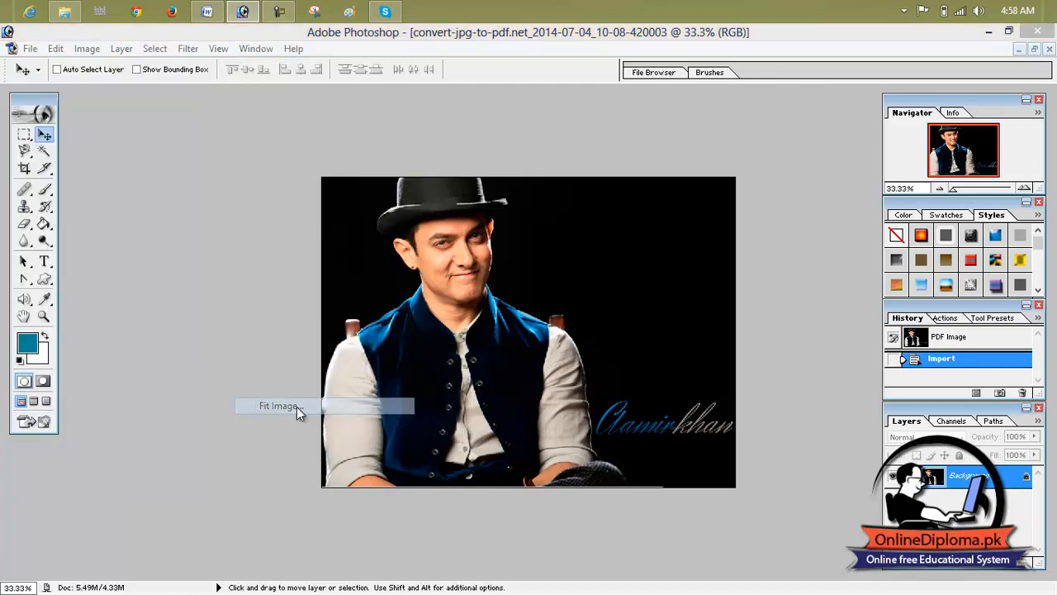
{"action": "left_click_drag", "start_coordinate": [493, 306], "coordinate": [417, 309]}
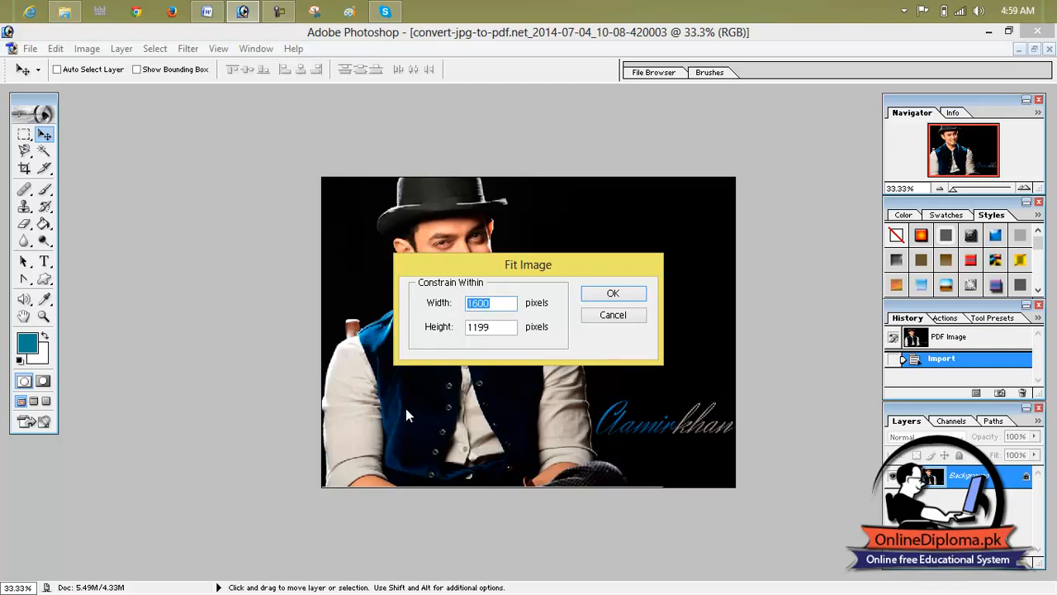
{"action": "type", "text": "1200"}
{"action": "double_click", "coordinate": [492, 327]}
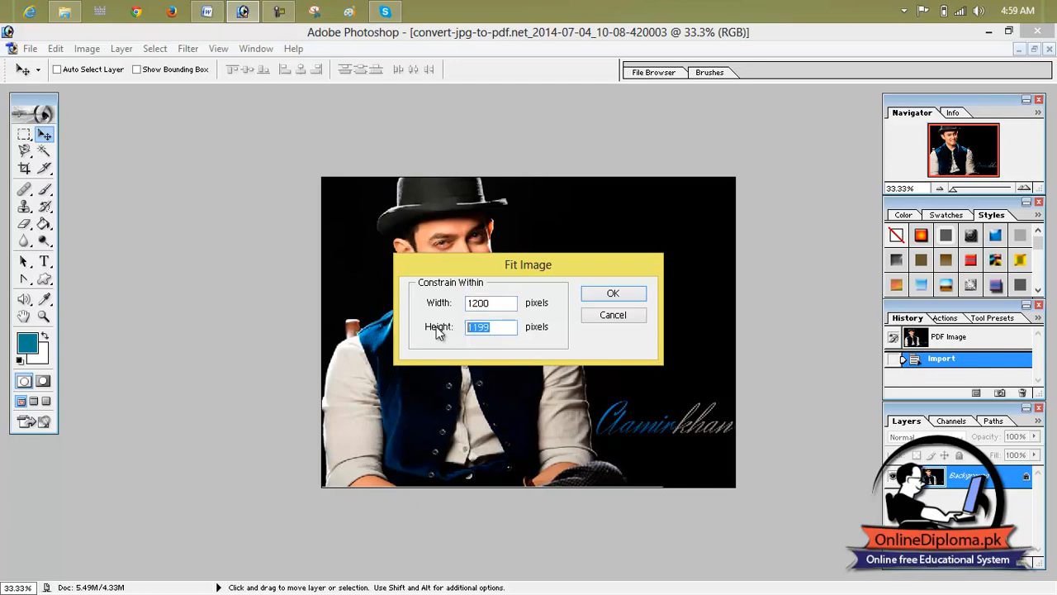
{"action": "type", "text": "0"}
{"action": "left_click", "coordinate": [635, 294]}
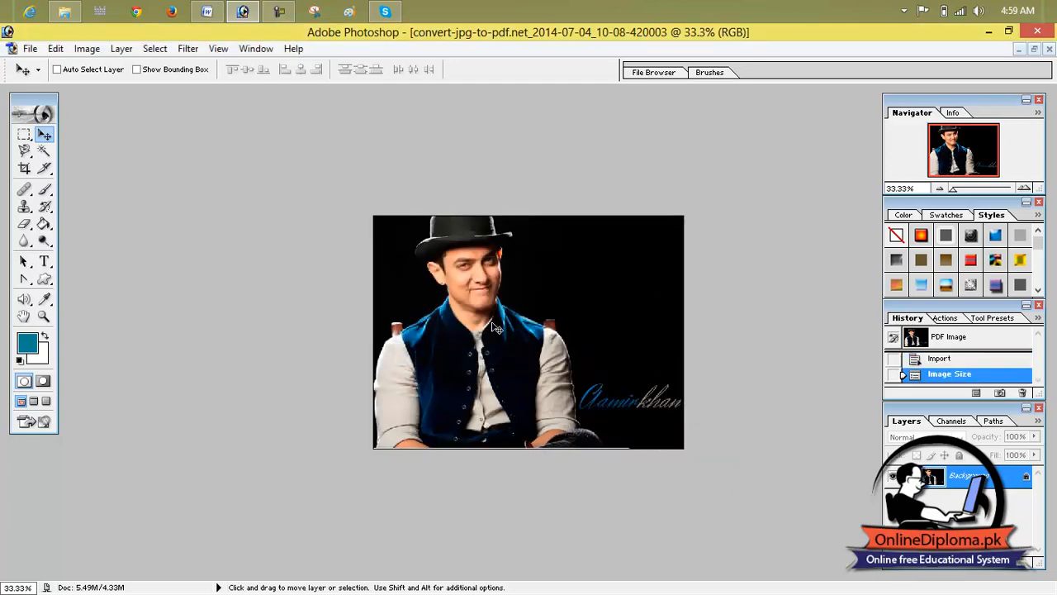
{"action": "key", "text": "ctrl+0"}
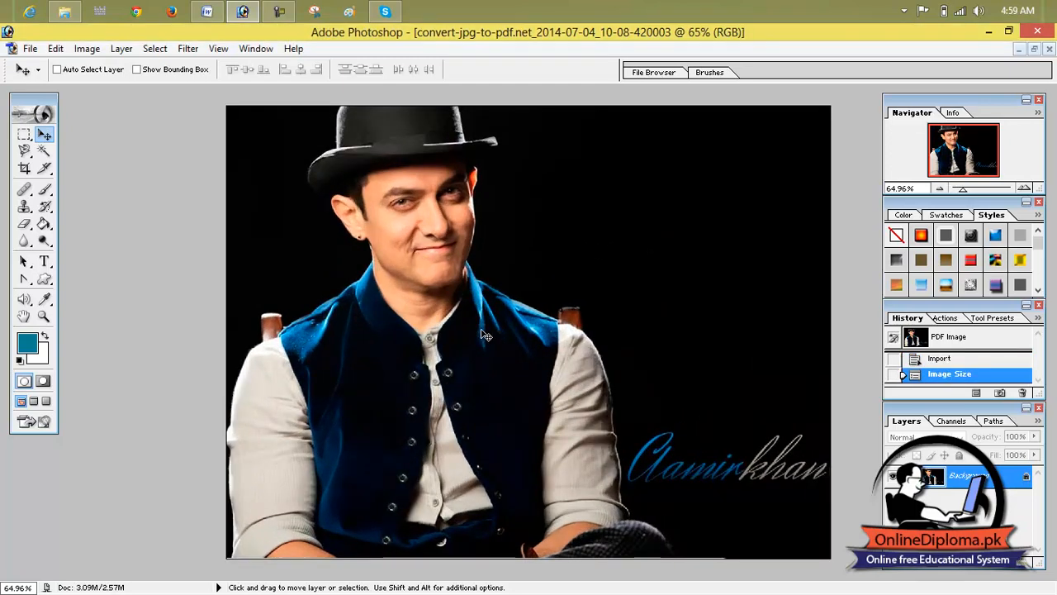
Apply Fit Image again to constrain the picture within 500 by 500 pixels and fit it on screen.
{"action": "left_click", "coordinate": [56, 49]}
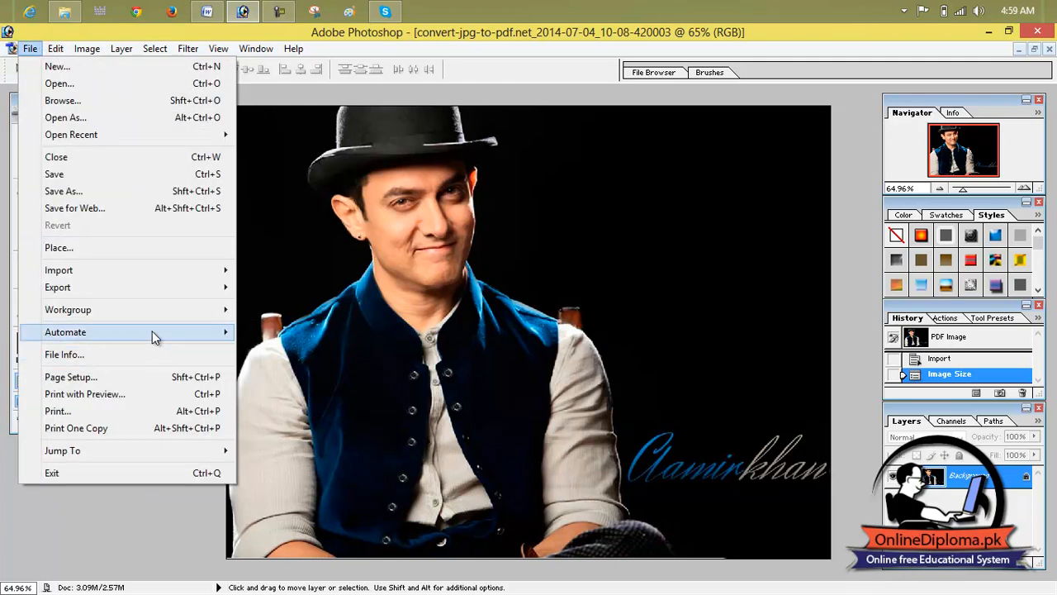
{"action": "mouse_move", "coordinate": [153, 334]}
{"action": "left_click", "coordinate": [339, 403]}
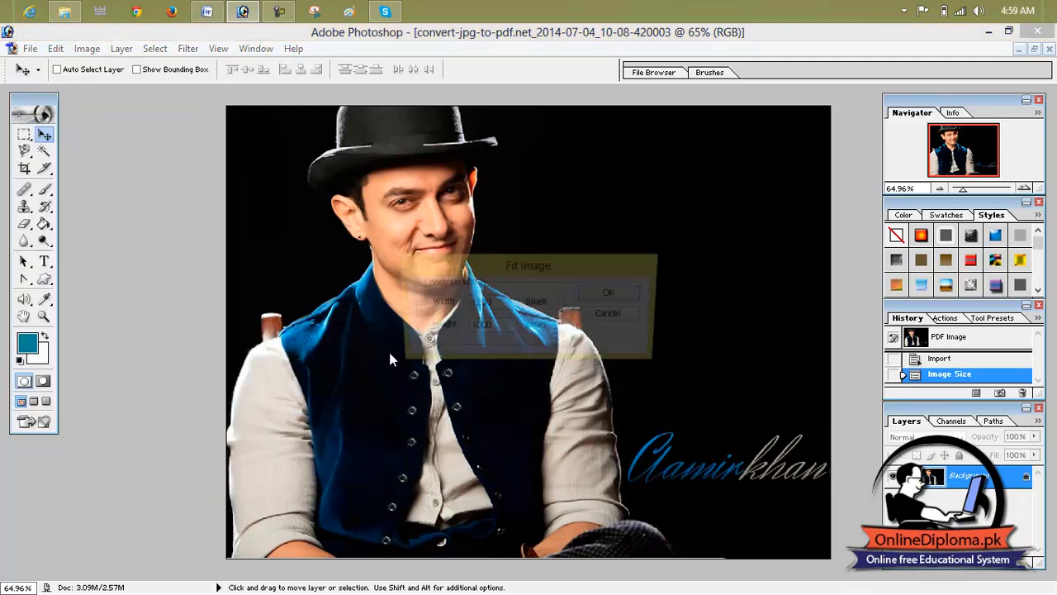
{"action": "double_click", "coordinate": [500, 302]}
{"action": "type", "text": "500"}
{"action": "double_click", "coordinate": [494, 329]}
{"action": "type", "text": "500"}
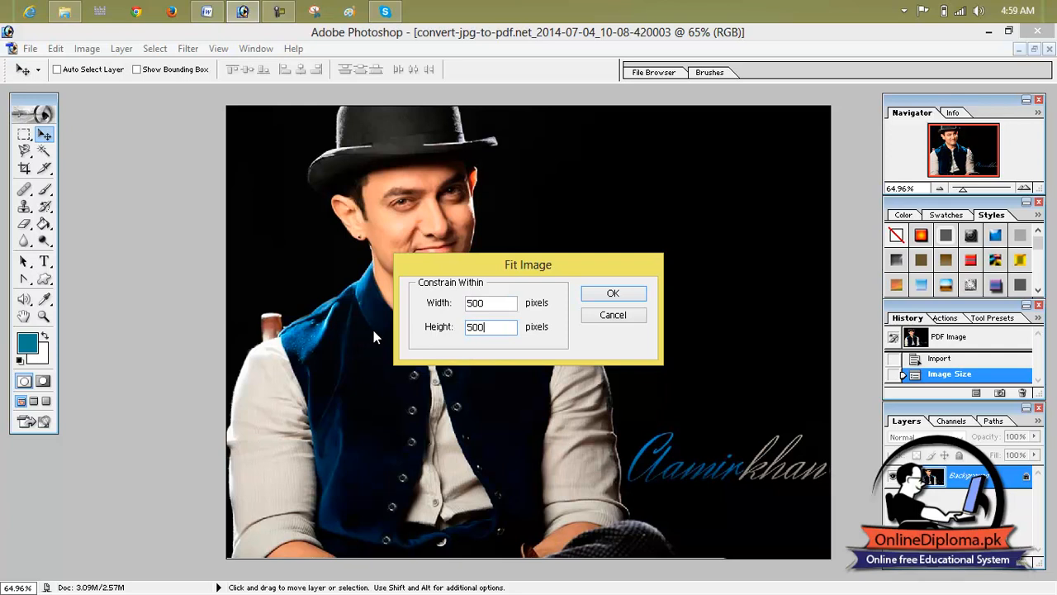
{"action": "left_click", "coordinate": [613, 295]}
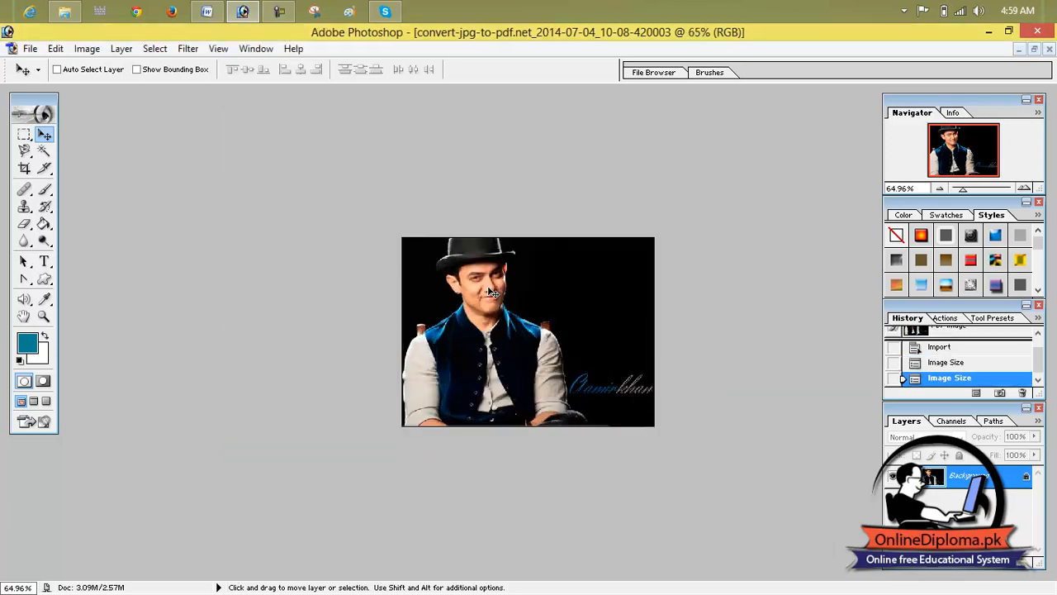
{"action": "key", "text": "ctrl+0"}
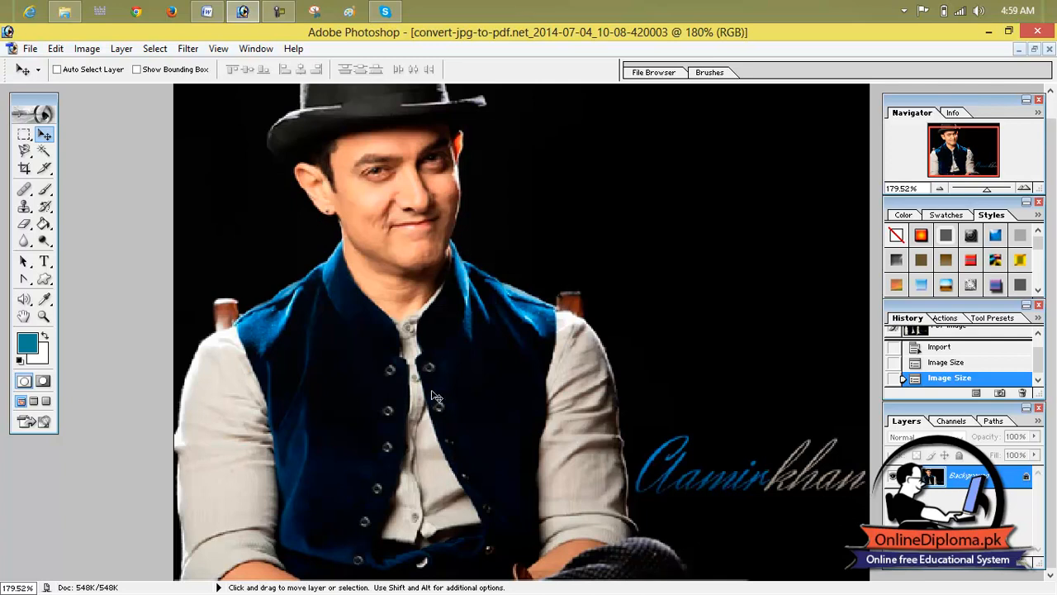
Enter "aamir khan" as the title and the author's name in File Info, and close the dialog without applying the entries.
{"action": "left_click", "coordinate": [33, 51]}
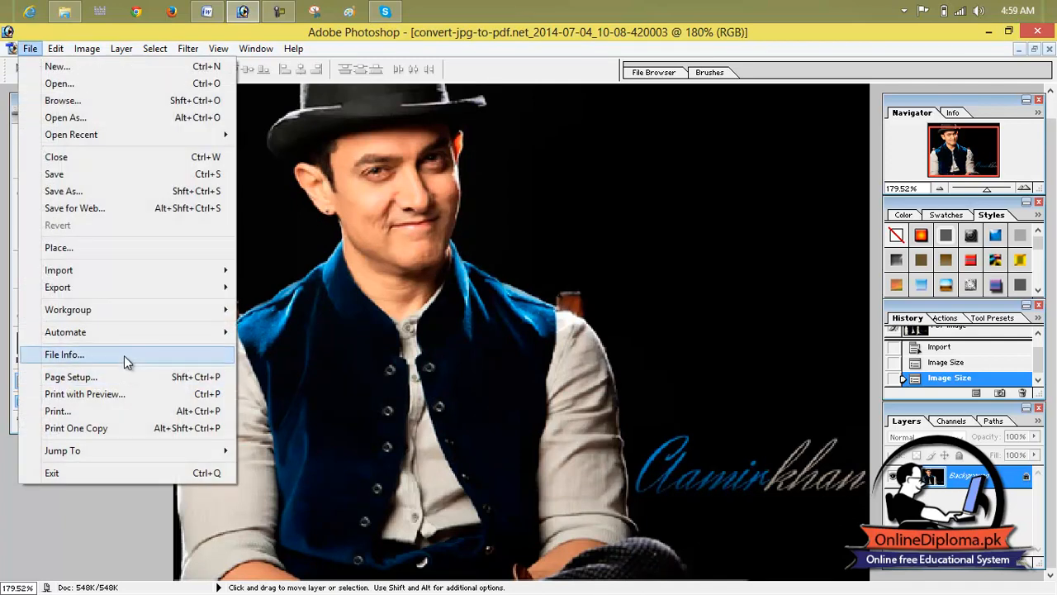
{"action": "left_click", "coordinate": [124, 355]}
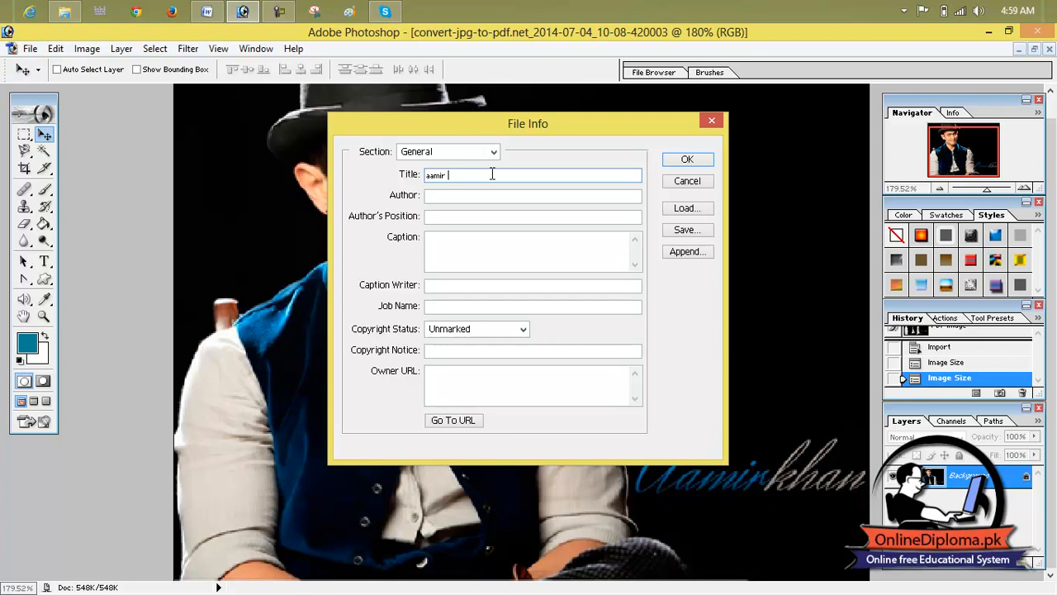
{"action": "key", "text": "Tab"}
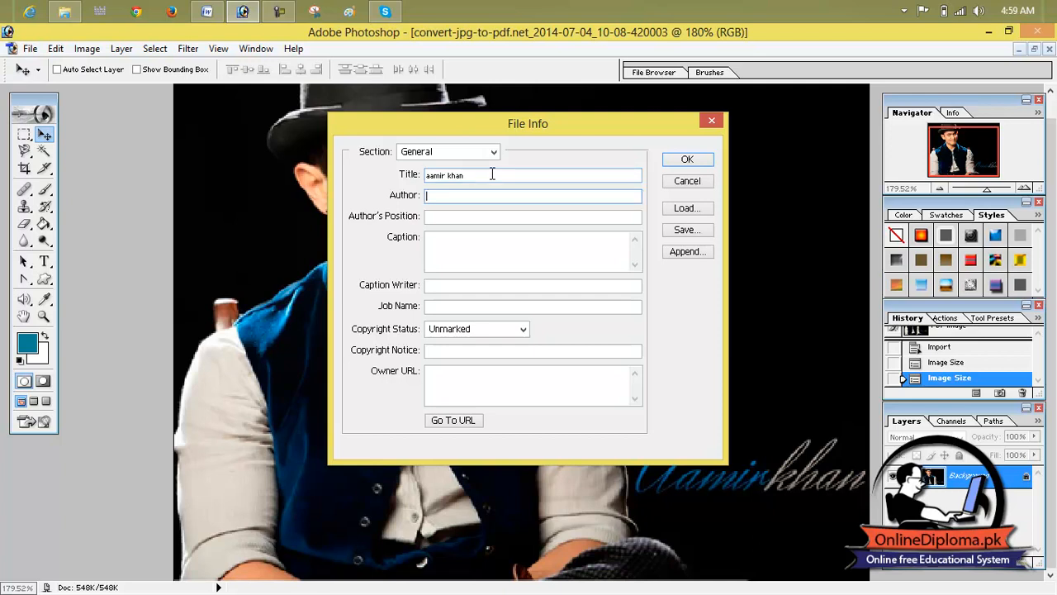
{"action": "type", "text": "taimur"}
{"action": "key", "text": "Tab"}
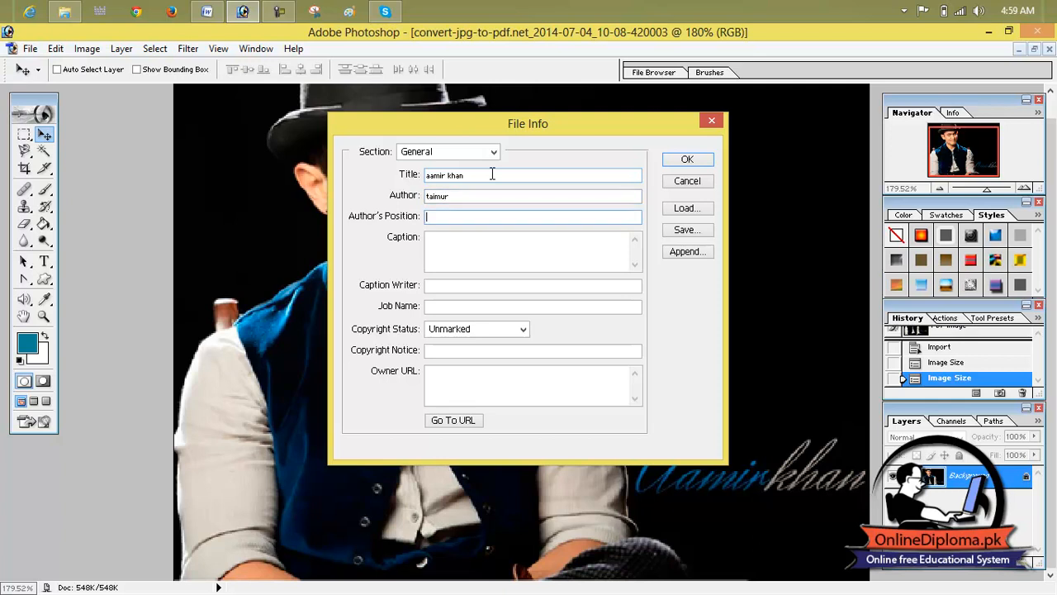
{"action": "key", "text": "Tab"}
{"action": "key", "text": "Tab"}
{"action": "key", "text": "Tab"}
{"action": "key", "text": "Tab"}
{"action": "key", "text": "Tab"}
{"action": "key", "text": "Tab"}
{"action": "key", "text": "Tab"}
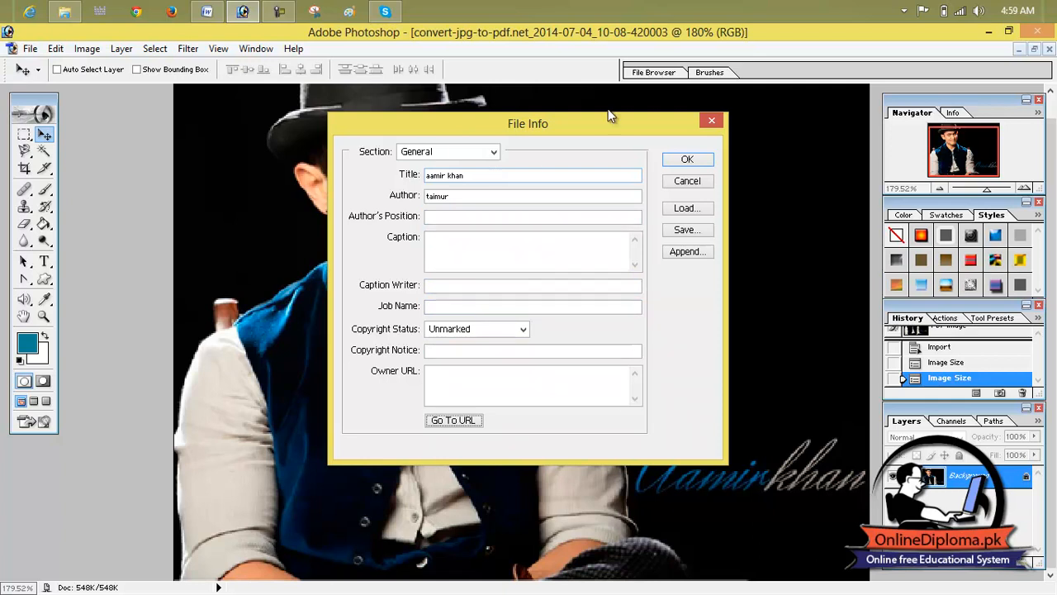
{"action": "left_click", "coordinate": [712, 124]}
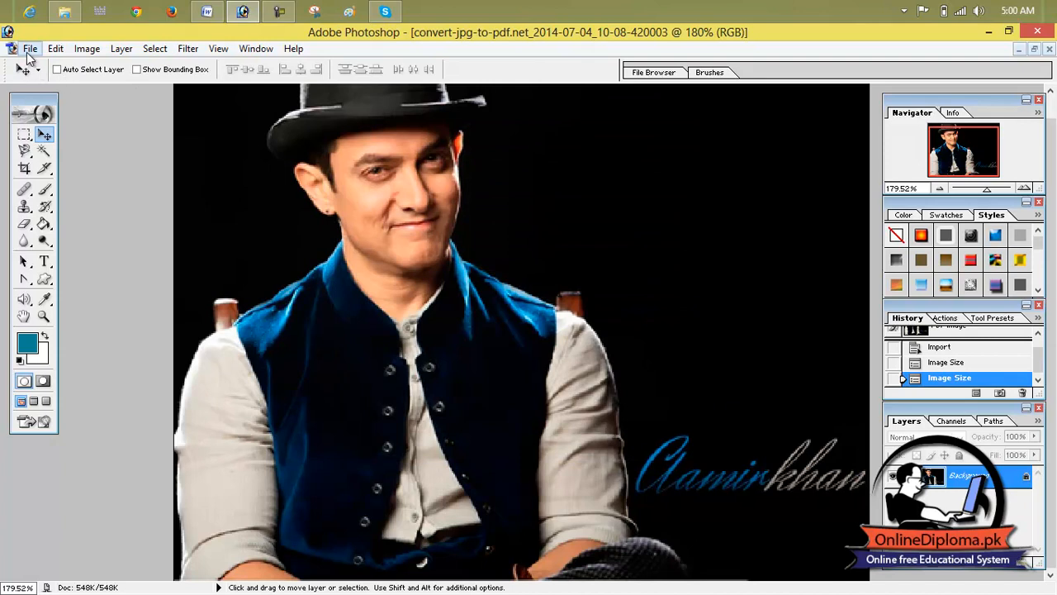
Open Page Setup and set the paper size to A4 Transverse.
{"action": "left_click", "coordinate": [30, 49]}
{"action": "left_click", "coordinate": [136, 376]}
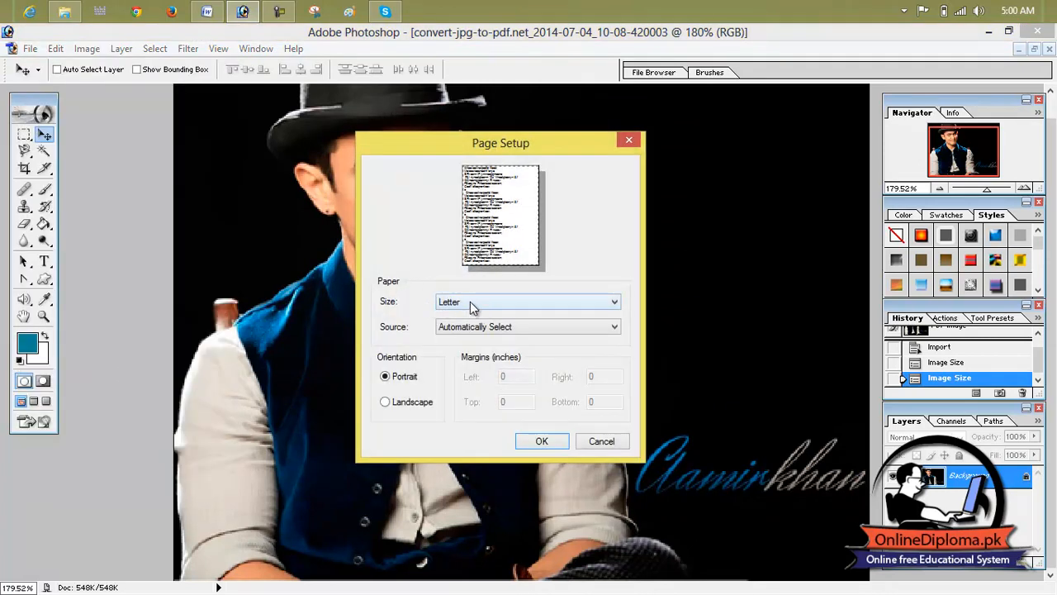
{"action": "left_click", "coordinate": [498, 306]}
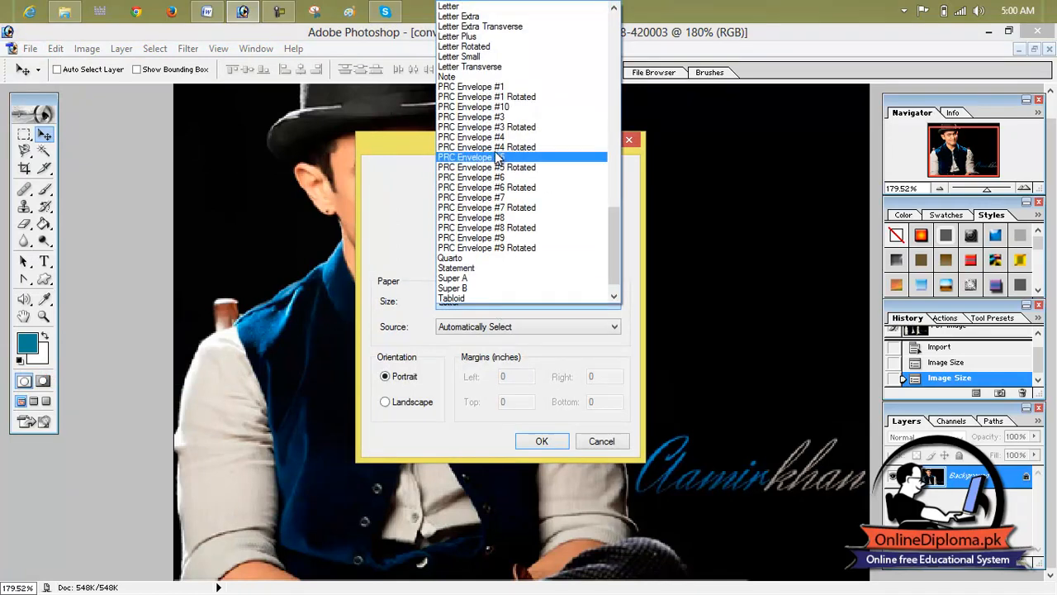
{"action": "left_click", "coordinate": [501, 289]}
{"action": "left_click", "coordinate": [513, 303]}
{"action": "scroll", "coordinate": [513, 297], "scroll_direction": "up", "scroll_amount": 20}
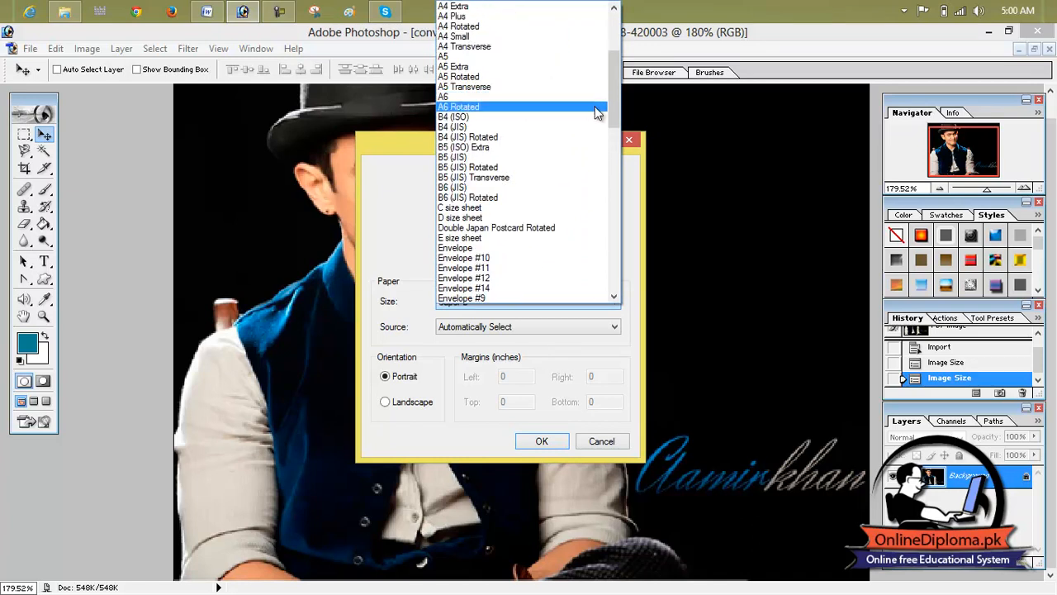
{"action": "scroll", "coordinate": [512, 91], "scroll_direction": "up", "scroll_amount": 5}
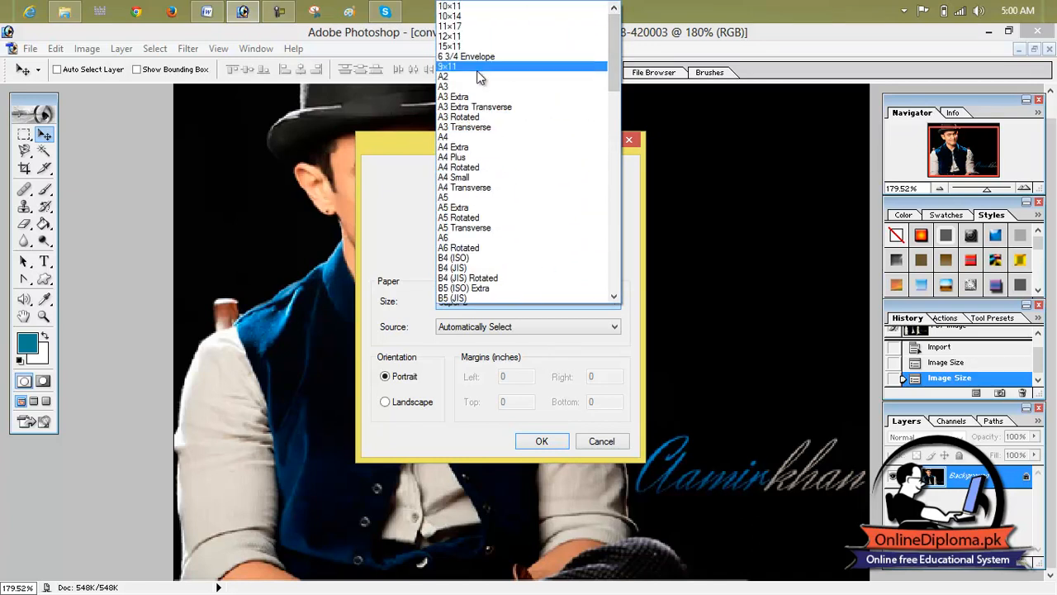
{"action": "left_click", "coordinate": [496, 187]}
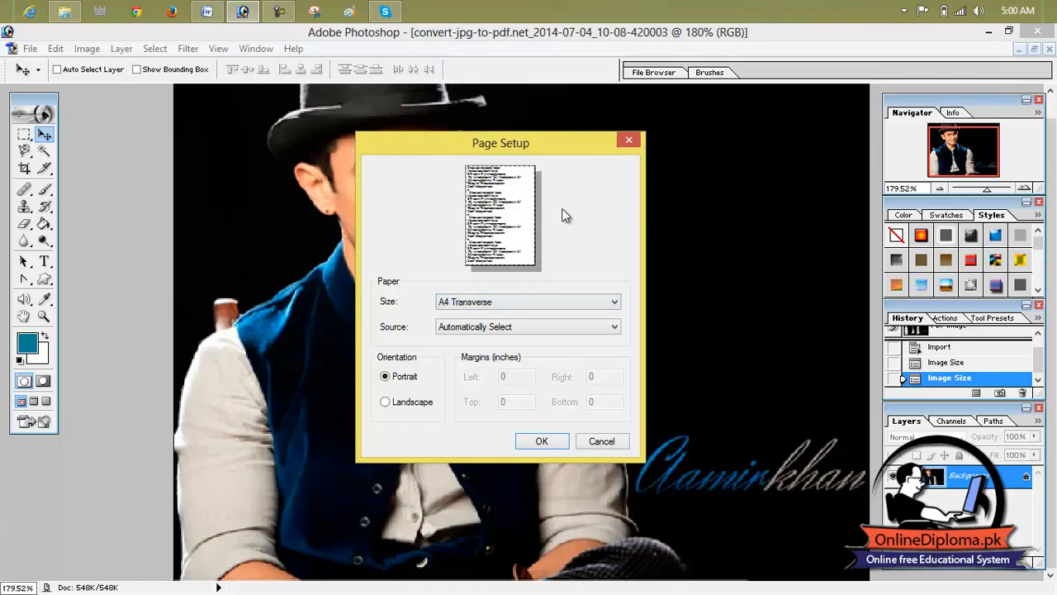
Choose the automatically selected paper source and landscape orientation, and apply the page setup.
{"action": "left_click", "coordinate": [563, 328]}
{"action": "left_click", "coordinate": [562, 337]}
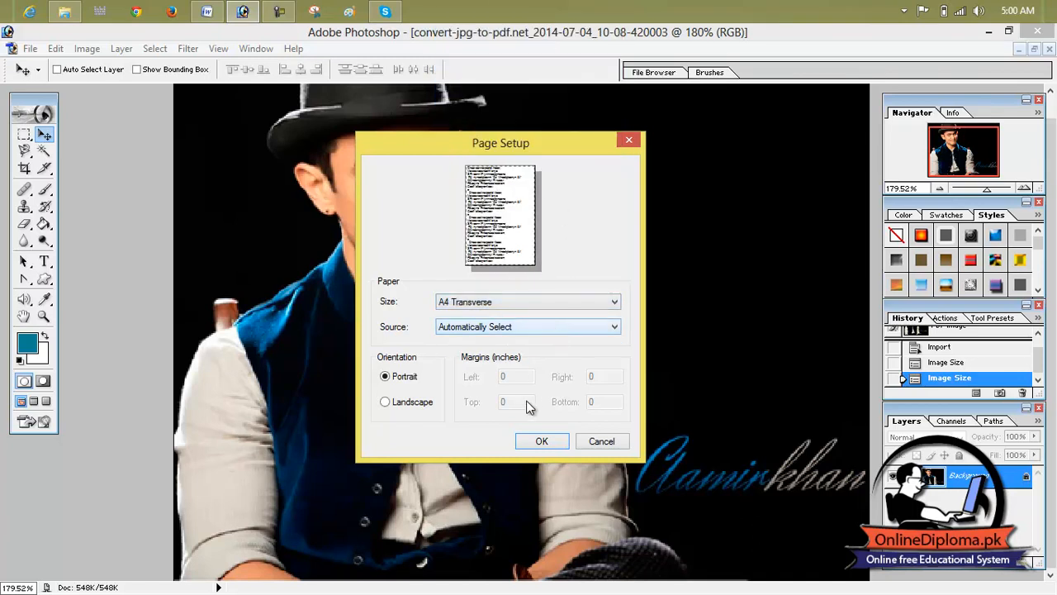
{"action": "left_click", "coordinate": [407, 403]}
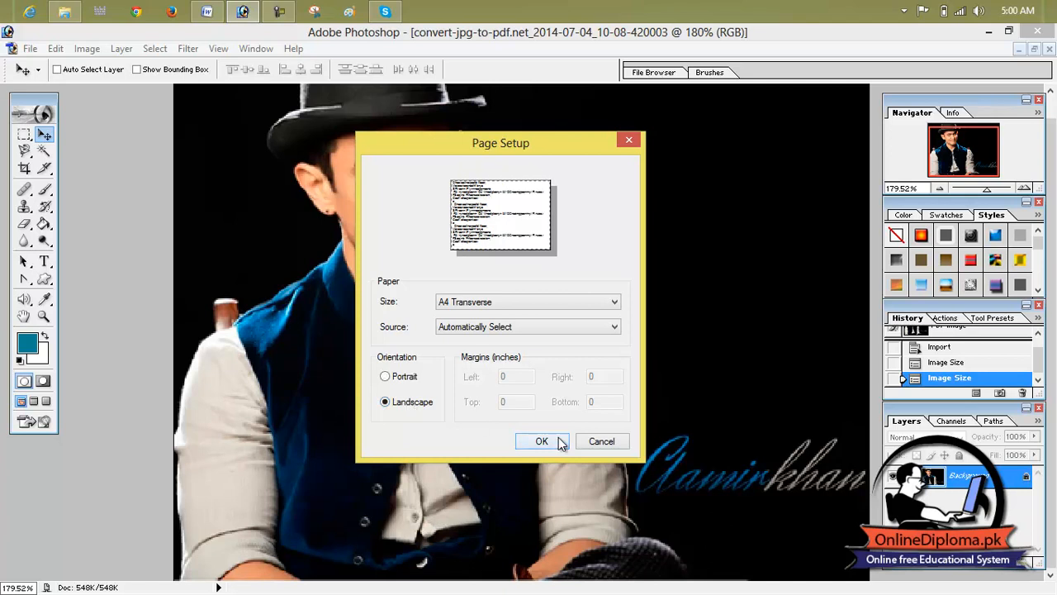
{"action": "left_click", "coordinate": [404, 382]}
{"action": "left_click", "coordinate": [407, 403]}
{"action": "left_click", "coordinate": [555, 441]}
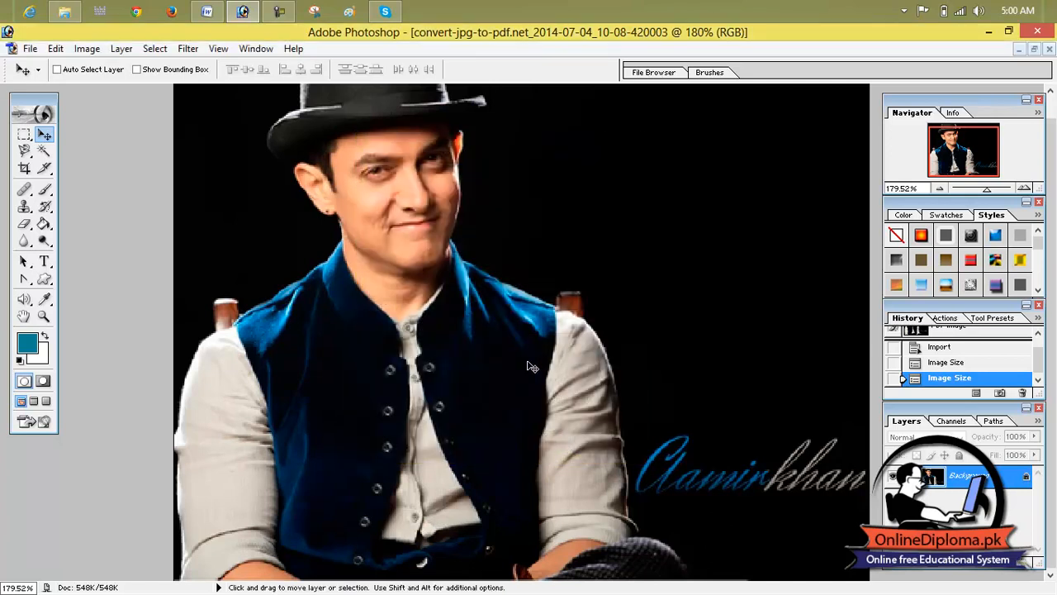
Change the page setup to portrait orientation with the automatically selected paper source, and apply it.
{"action": "scroll", "coordinate": [535, 371], "scroll_direction": "up", "scroll_amount": 1}
{"action": "left_click_drag", "start_coordinate": [989, 192], "coordinate": [967, 194]}
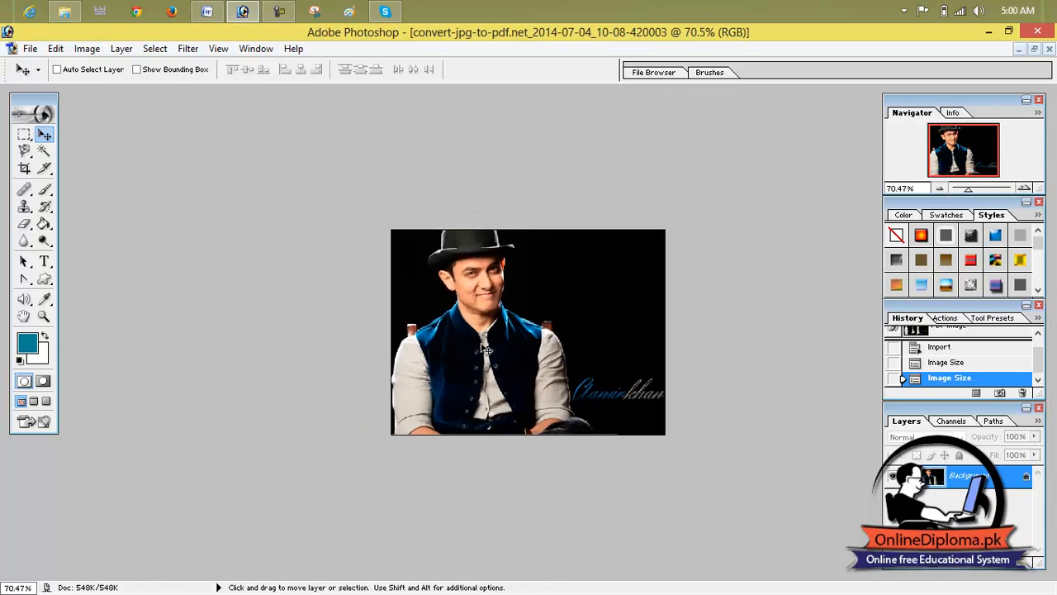
{"action": "left_click", "coordinate": [30, 50]}
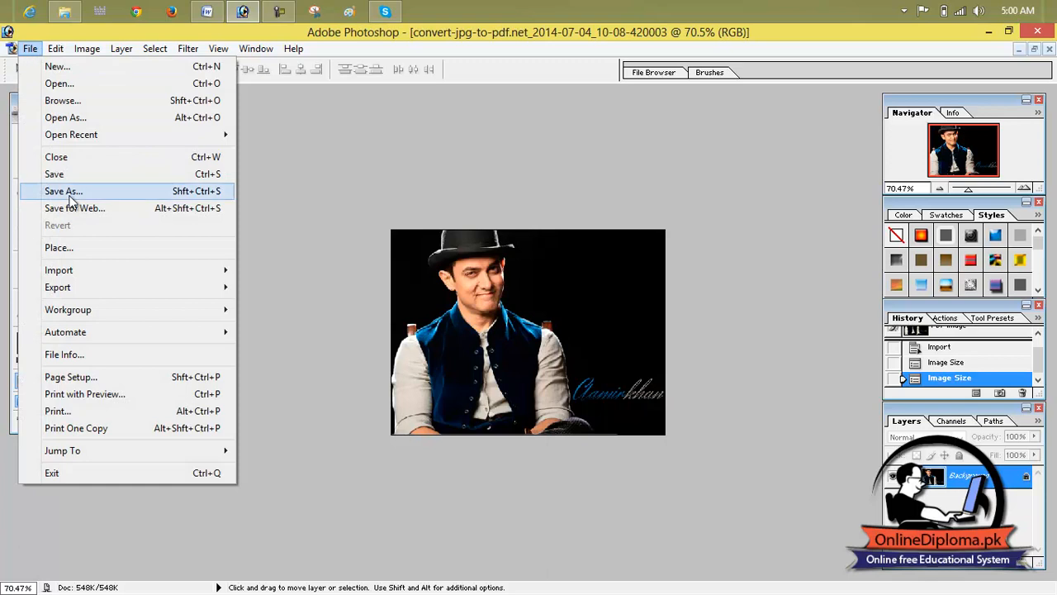
{"action": "left_click", "coordinate": [115, 376]}
{"action": "left_click", "coordinate": [492, 328]}
{"action": "left_click", "coordinate": [492, 339]}
{"action": "left_click", "coordinate": [385, 377]}
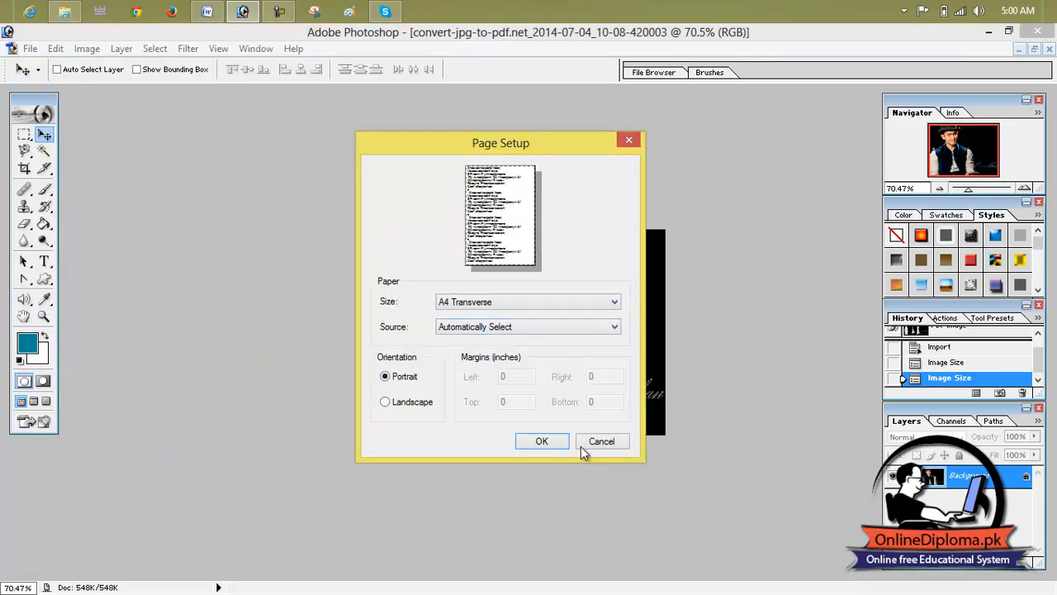
{"action": "left_click", "coordinate": [562, 442]}
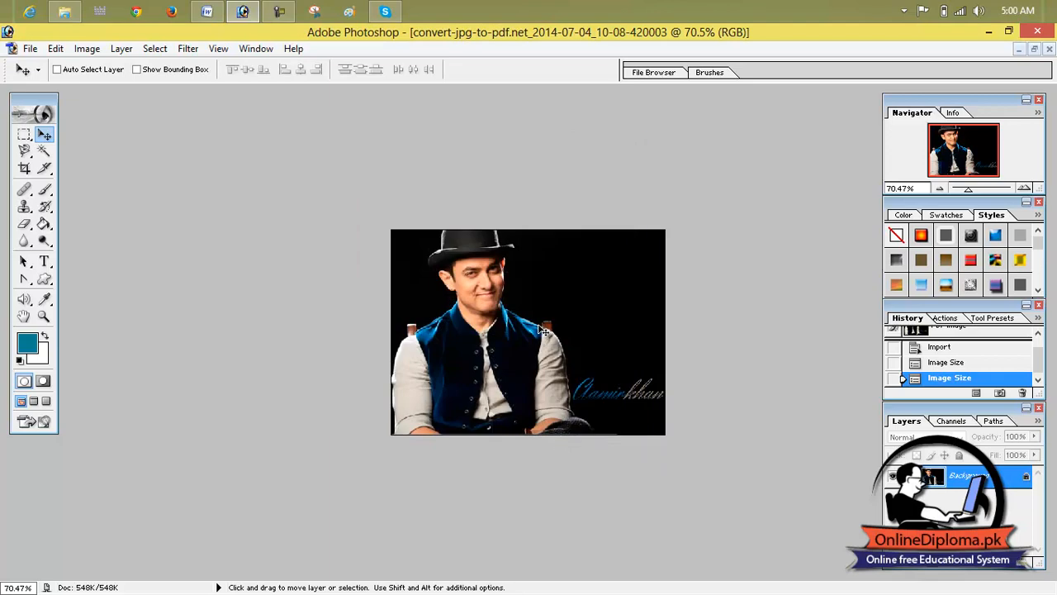
Enlarge the image in Print with Preview to about 379% scale, and close the preview without printing.
{"action": "left_click", "coordinate": [32, 50]}
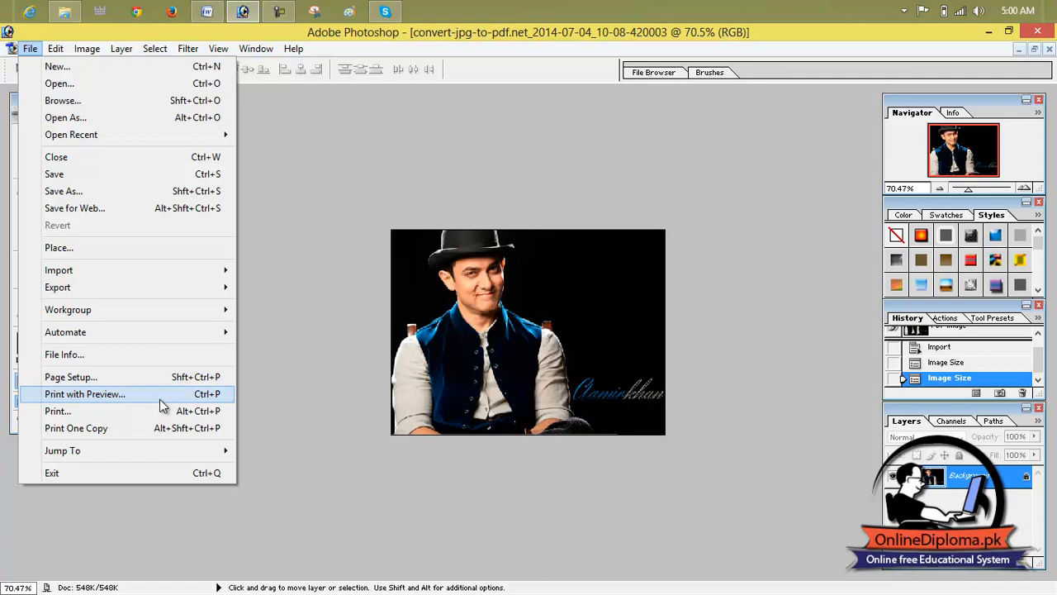
{"action": "left_click", "coordinate": [159, 397]}
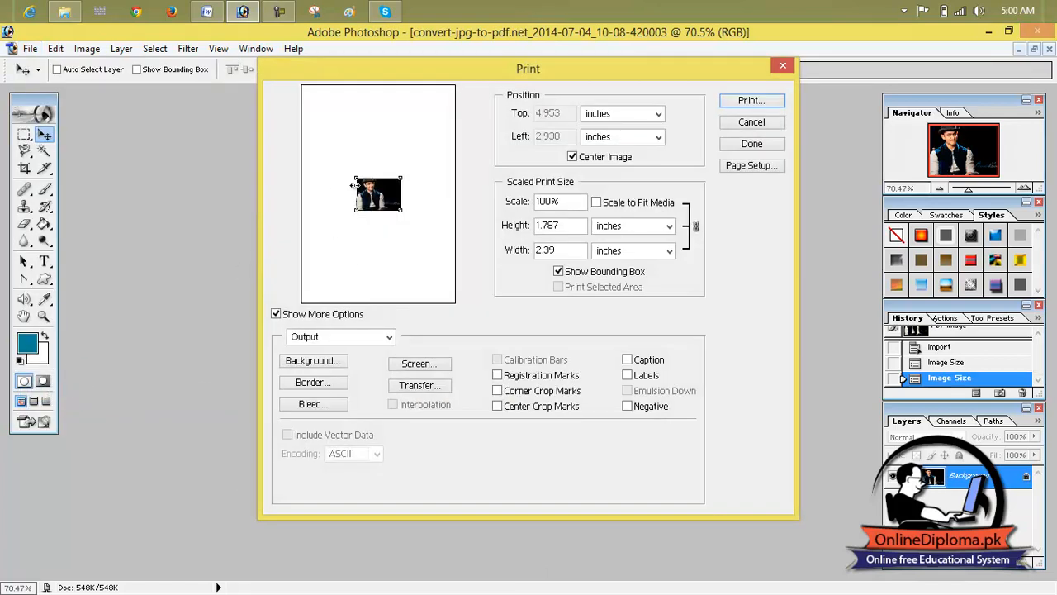
{"action": "mouse_move", "coordinate": [355, 175]}
{"action": "left_mouse_down"}
{"action": "mouse_move", "coordinate": [337, 159]}
{"action": "mouse_move", "coordinate": [327, 99]}
{"action": "mouse_move", "coordinate": [346, 163]}
{"action": "left_mouse_up"}
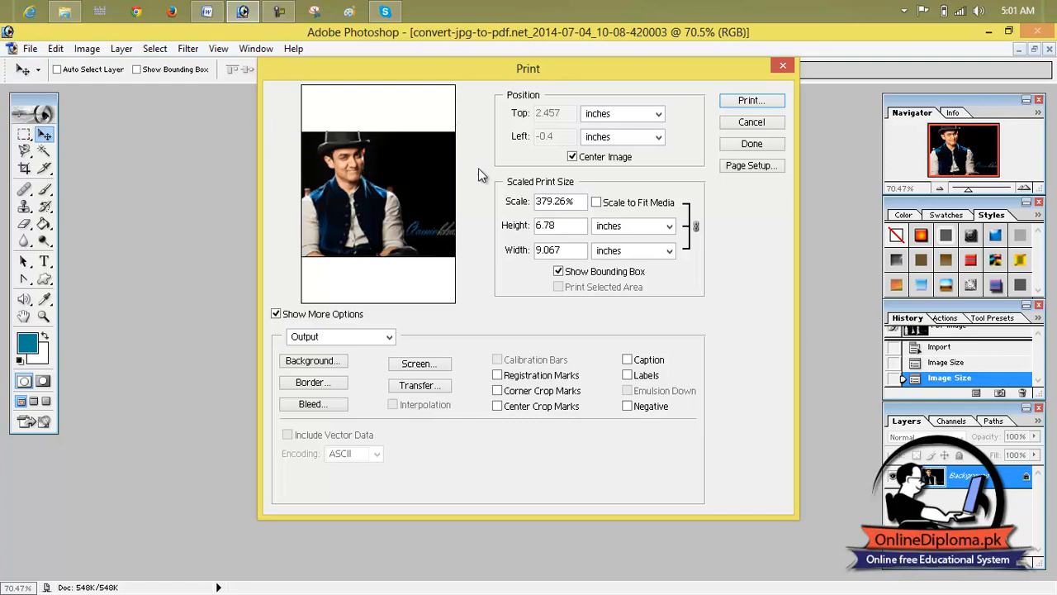
{"action": "double_click", "coordinate": [560, 224]}
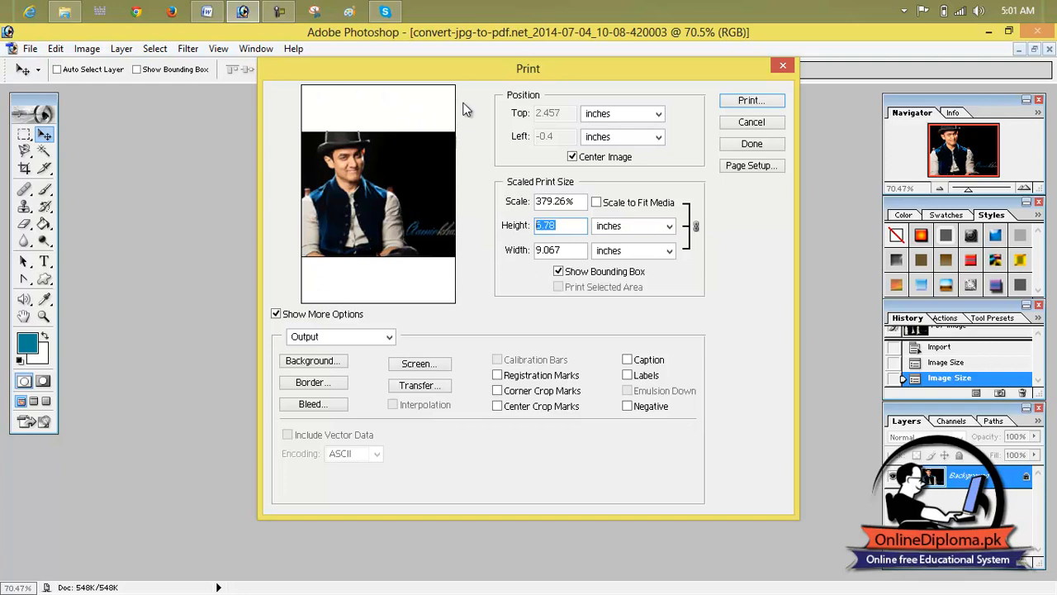
{"action": "left_click", "coordinate": [782, 65]}
Set the page orientation to landscape in Page Setup and apply it.
{"action": "left_click", "coordinate": [28, 49]}
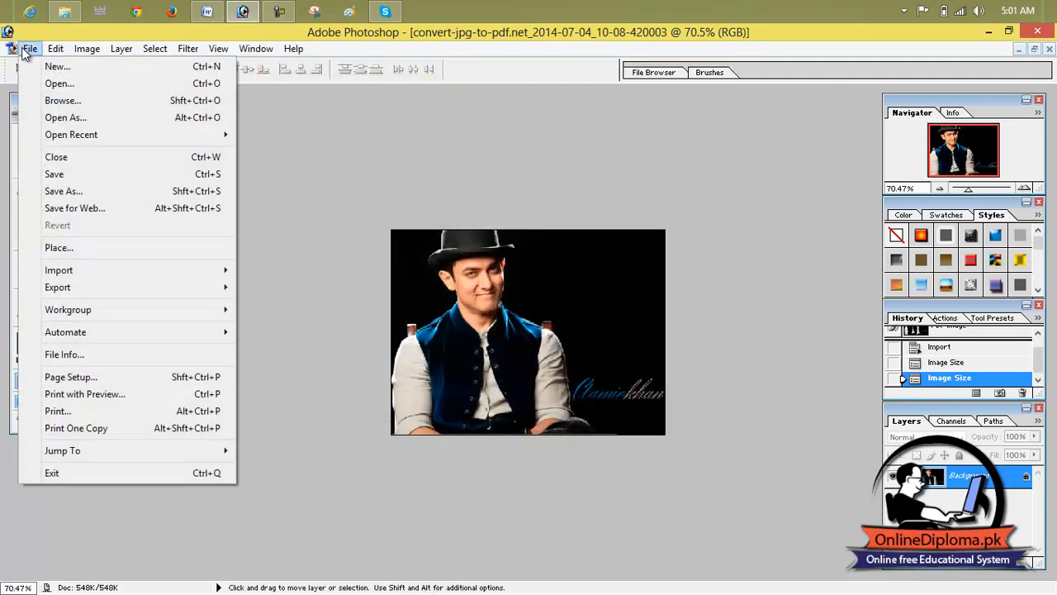
{"action": "left_click", "coordinate": [70, 376]}
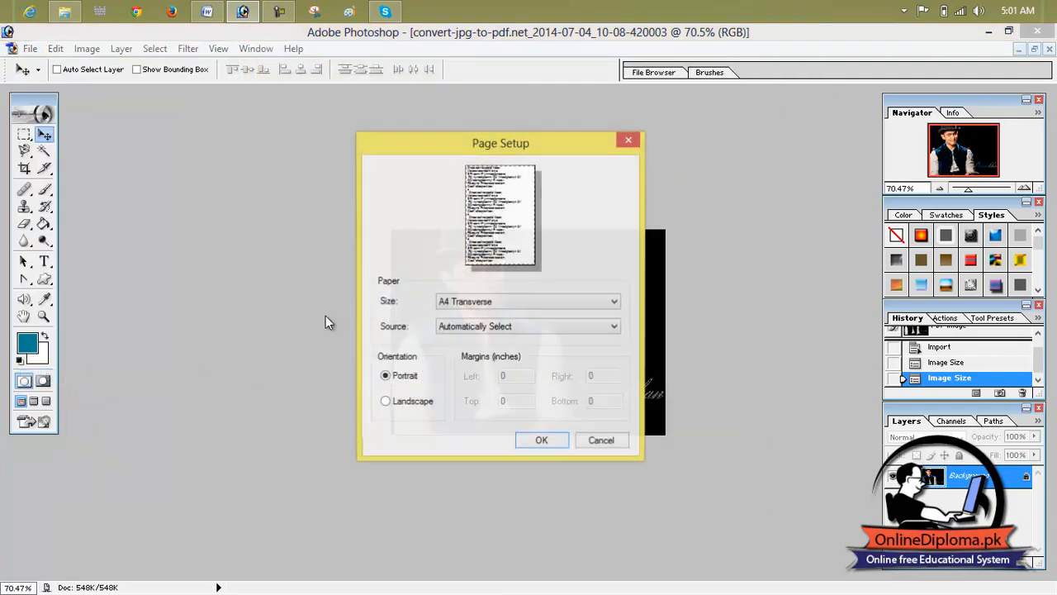
{"action": "left_click", "coordinate": [409, 402]}
{"action": "left_click", "coordinate": [551, 440]}
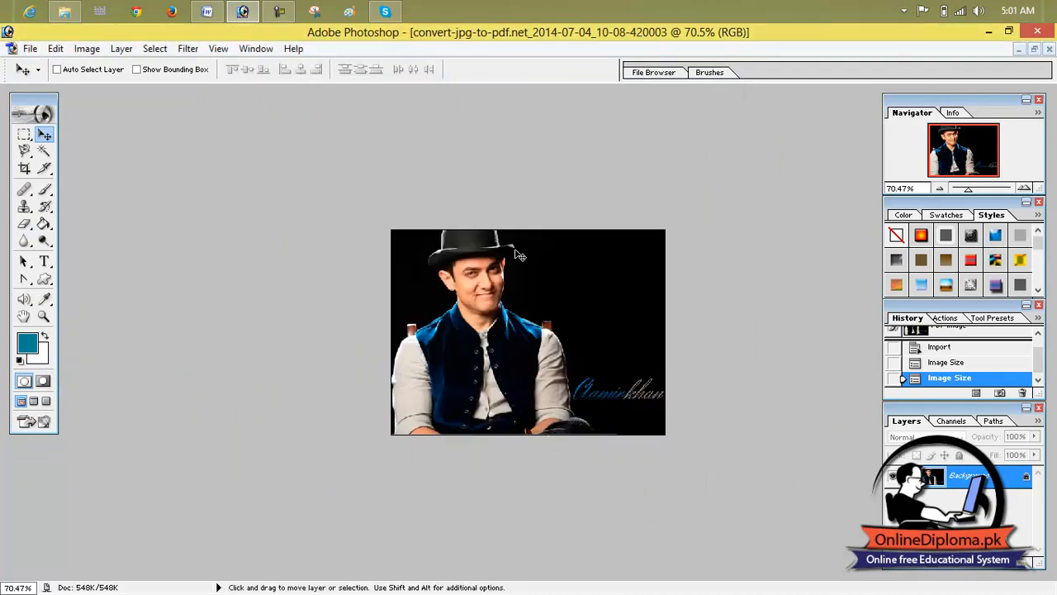
Scale the image to about 491% in Print with Preview to fill the page, send it to print and cancel at the warning.
{"action": "left_click", "coordinate": [30, 49]}
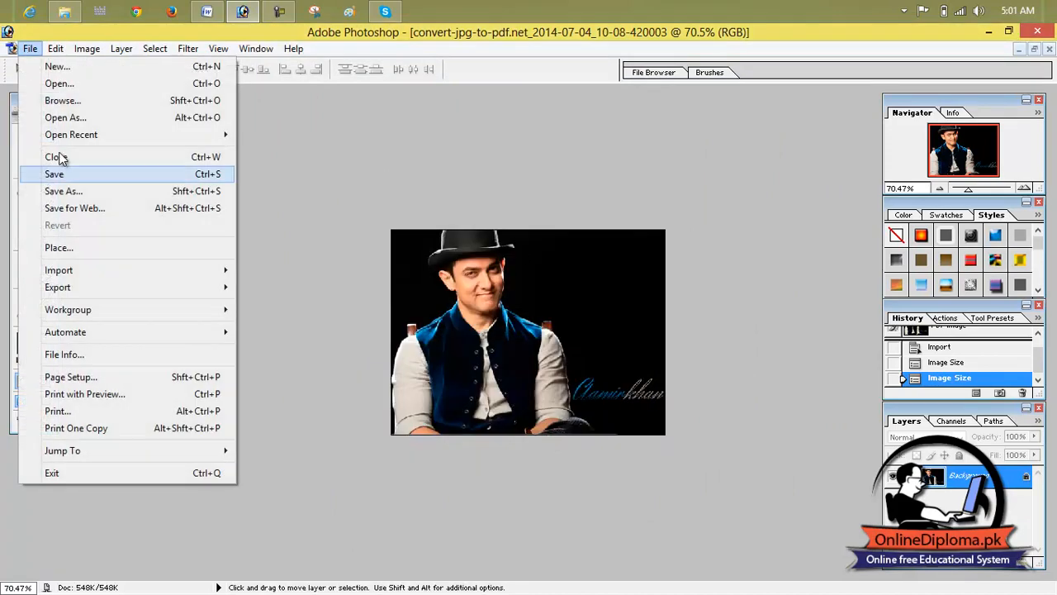
{"action": "left_click", "coordinate": [114, 395]}
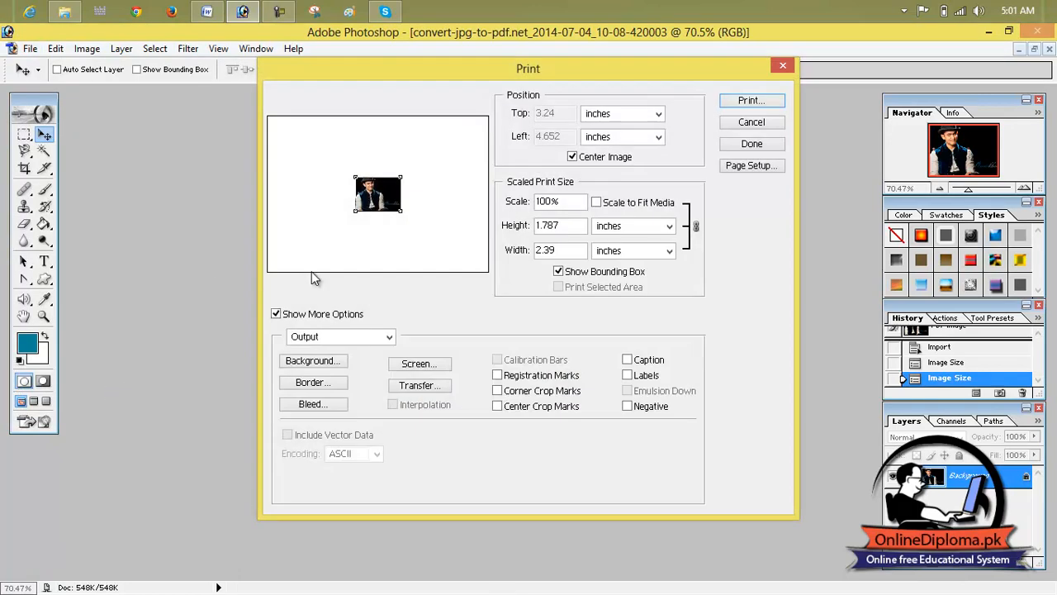
{"action": "left_click_drag", "start_coordinate": [401, 176], "coordinate": [493, 124]}
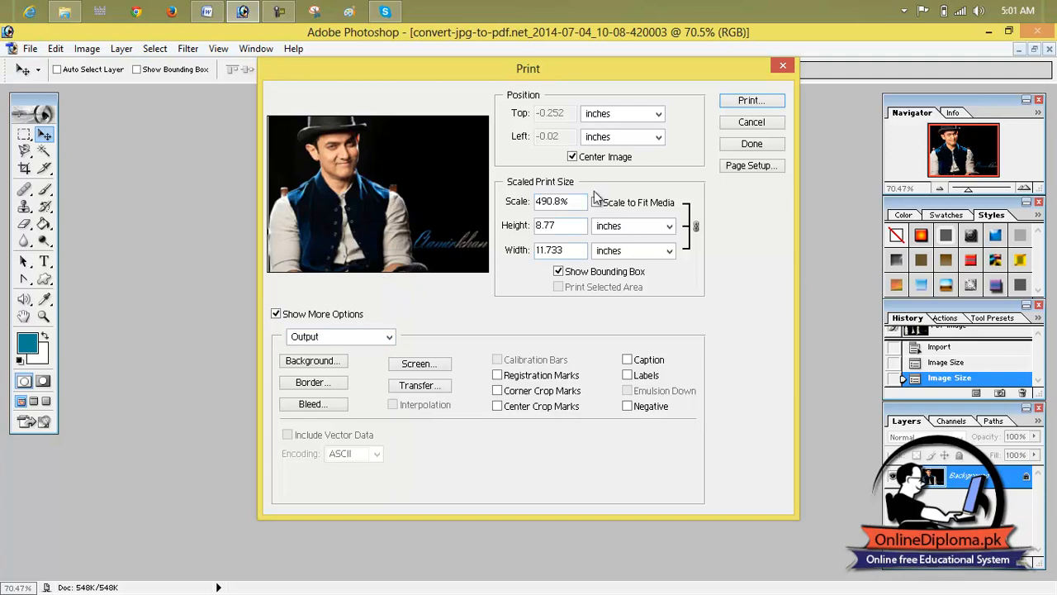
{"action": "left_click", "coordinate": [765, 102]}
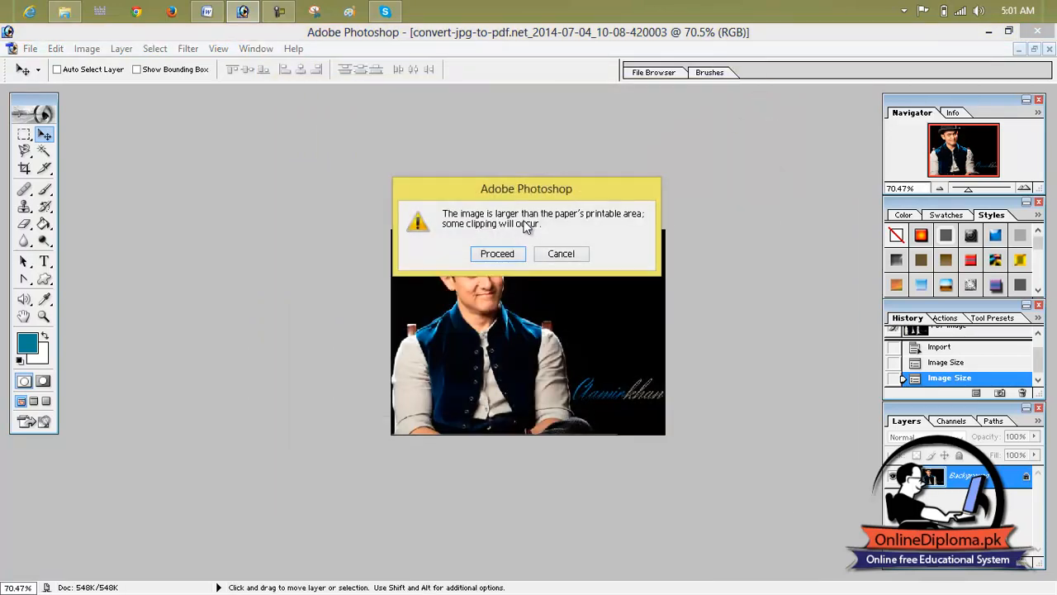
{"action": "left_click", "coordinate": [561, 253]}
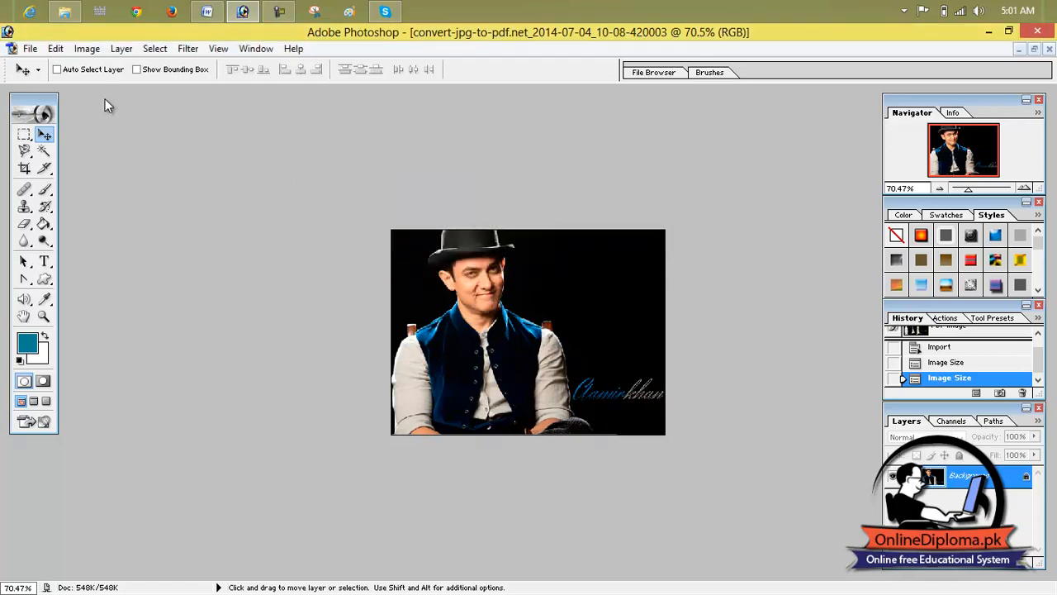
Start the direct Print command for the image and cancel it at the clipping warning.
{"action": "left_click", "coordinate": [55, 49]}
{"action": "left_click", "coordinate": [30, 49]}
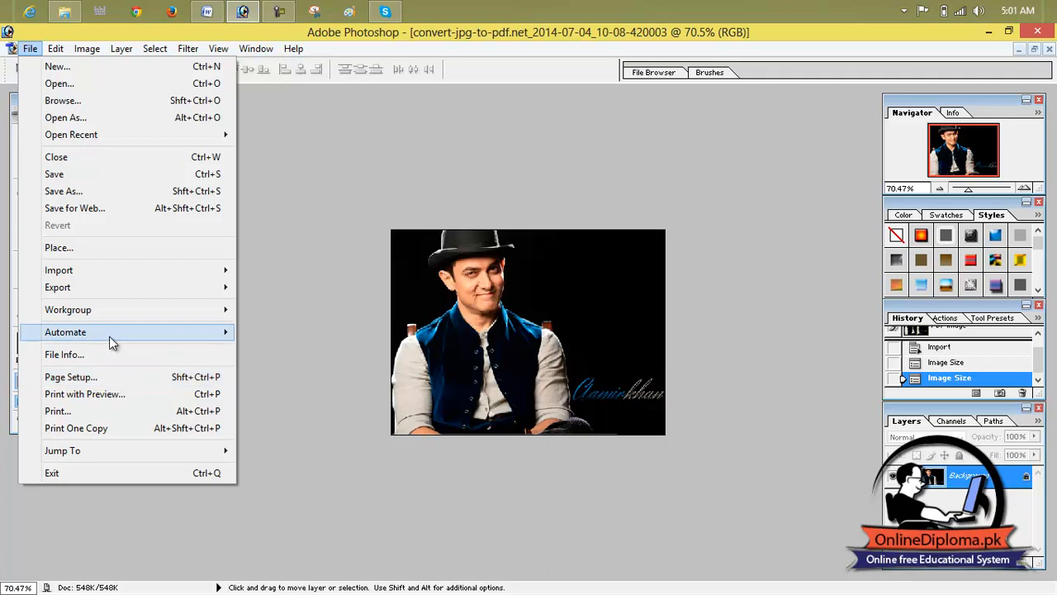
{"action": "left_click", "coordinate": [134, 417]}
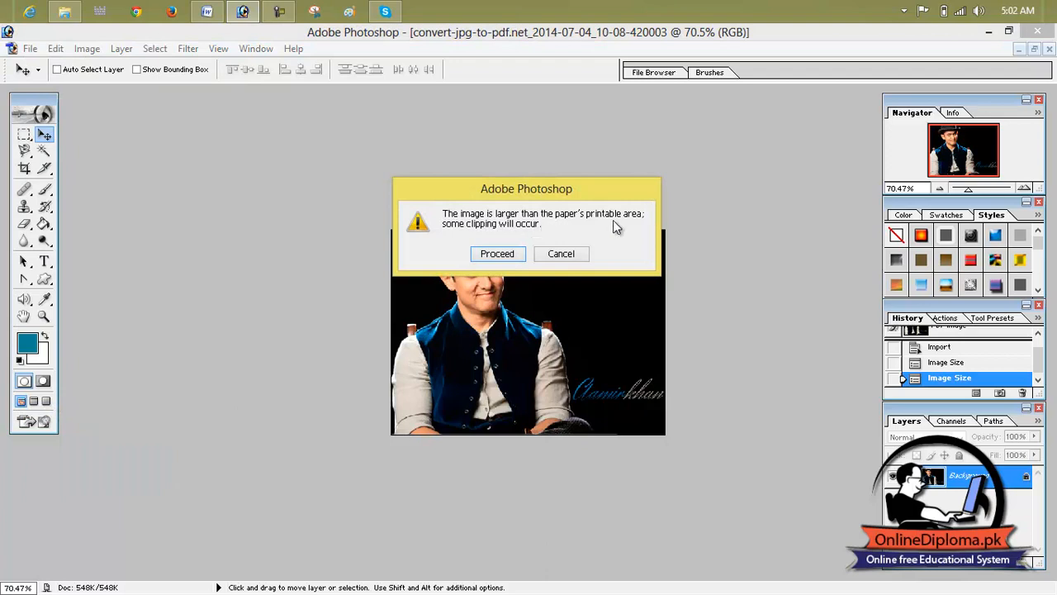
{"action": "left_click", "coordinate": [561, 253]}
Try to transfer the open image to Adobe ImageReady 7.0 with Jump To.
{"action": "left_click", "coordinate": [31, 49]}
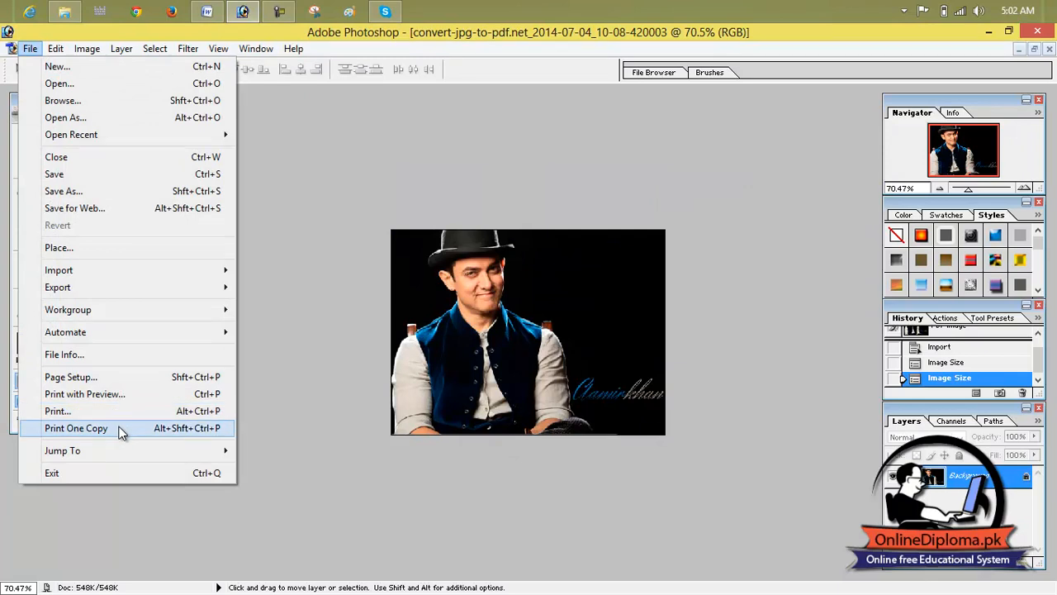
{"action": "mouse_move", "coordinate": [128, 449]}
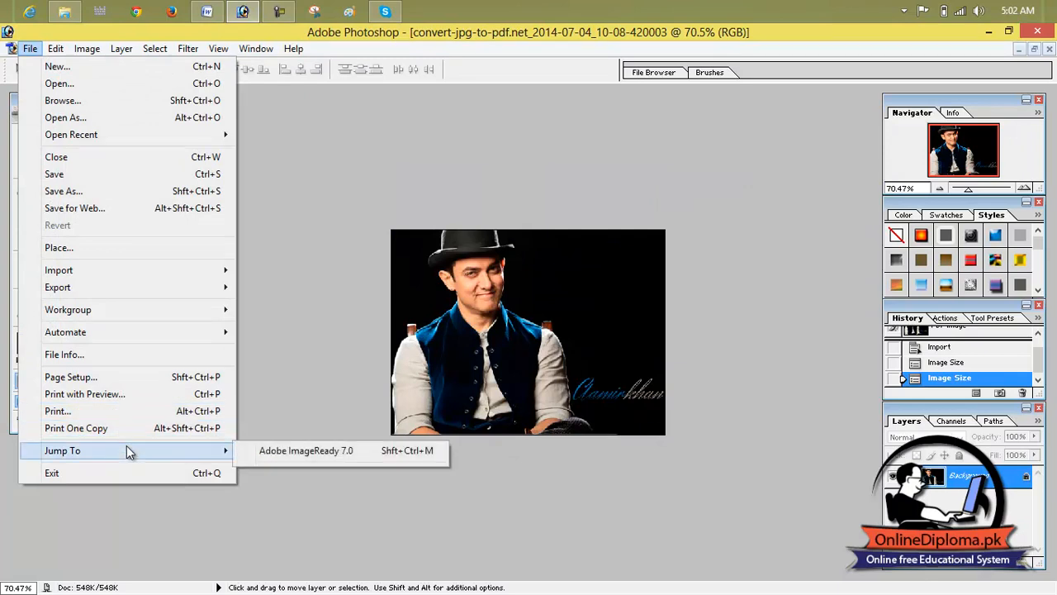
{"action": "left_click", "coordinate": [285, 450]}
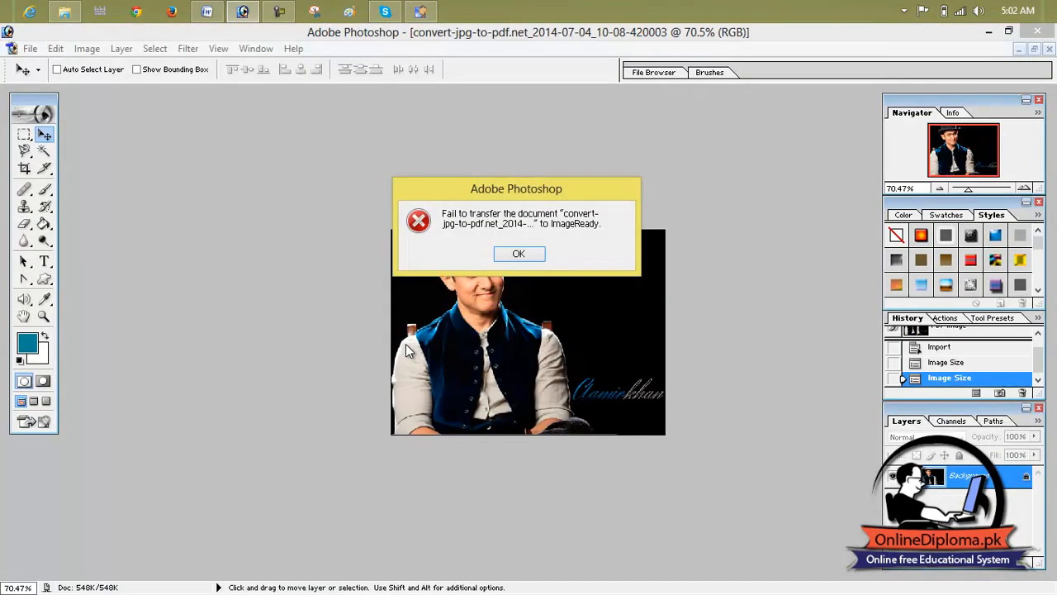
Close the imported images 420003 and 420002 without saving, but cancel closing image 420001 at its save prompt.
{"action": "left_click", "coordinate": [516, 251]}
{"action": "scroll", "coordinate": [515, 279], "scroll_direction": "up", "scroll_amount": 6}
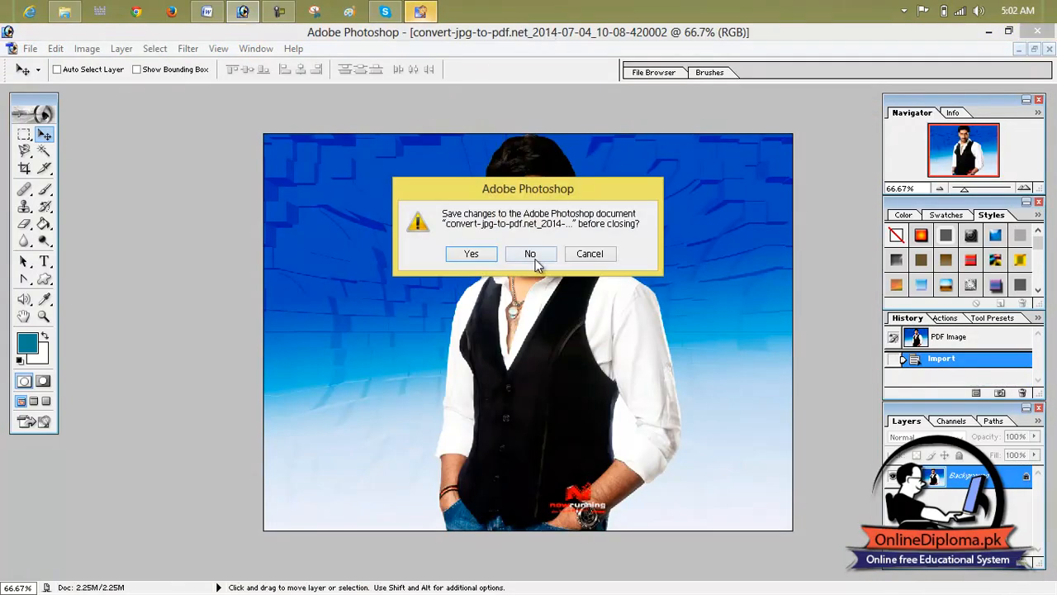
{"action": "left_click", "coordinate": [533, 253]}
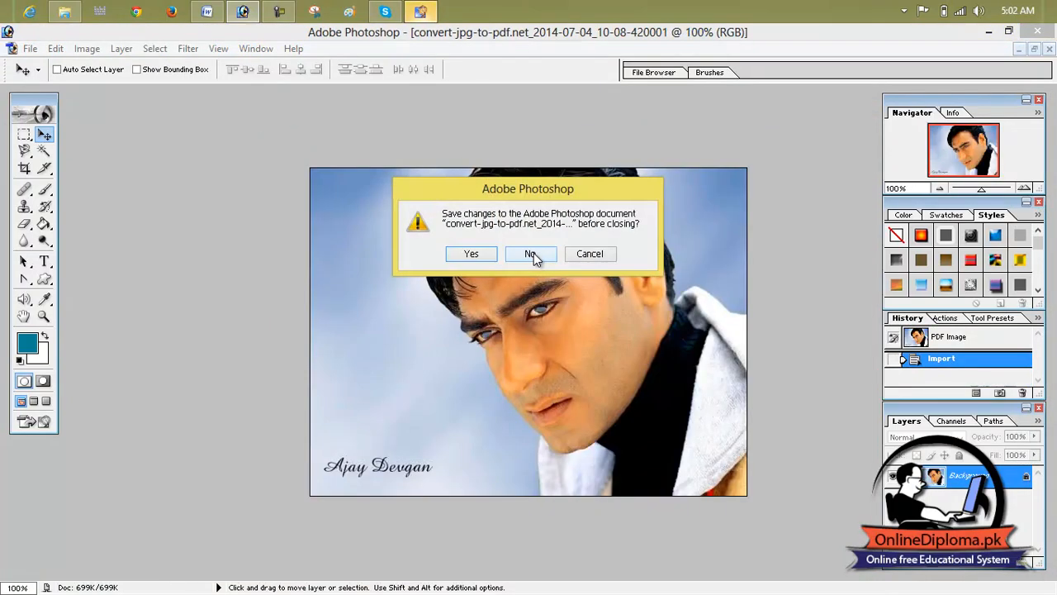
{"action": "left_click", "coordinate": [601, 255]}
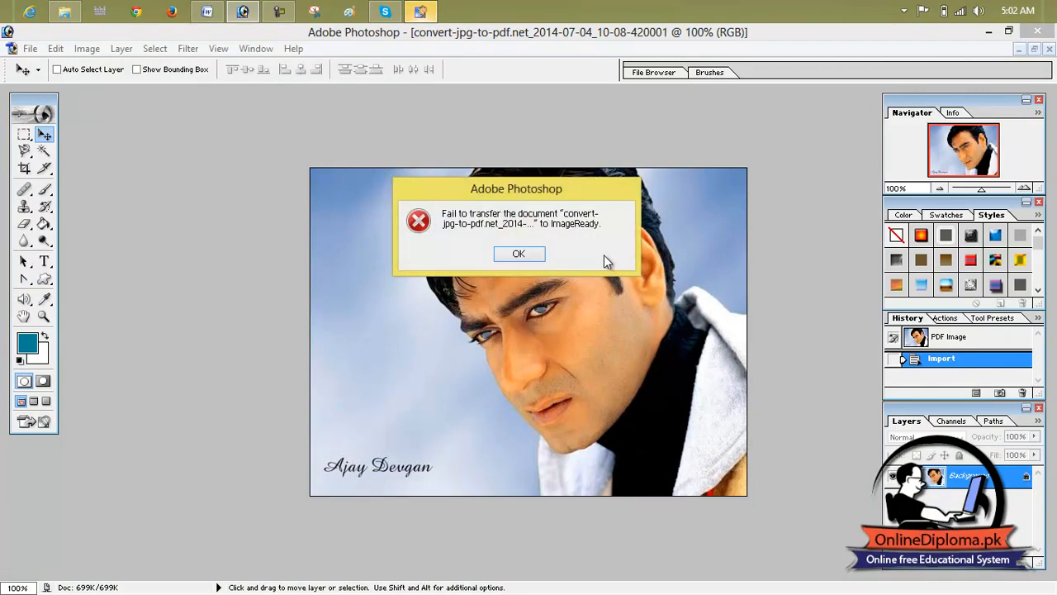
{"action": "left_click", "coordinate": [535, 259]}
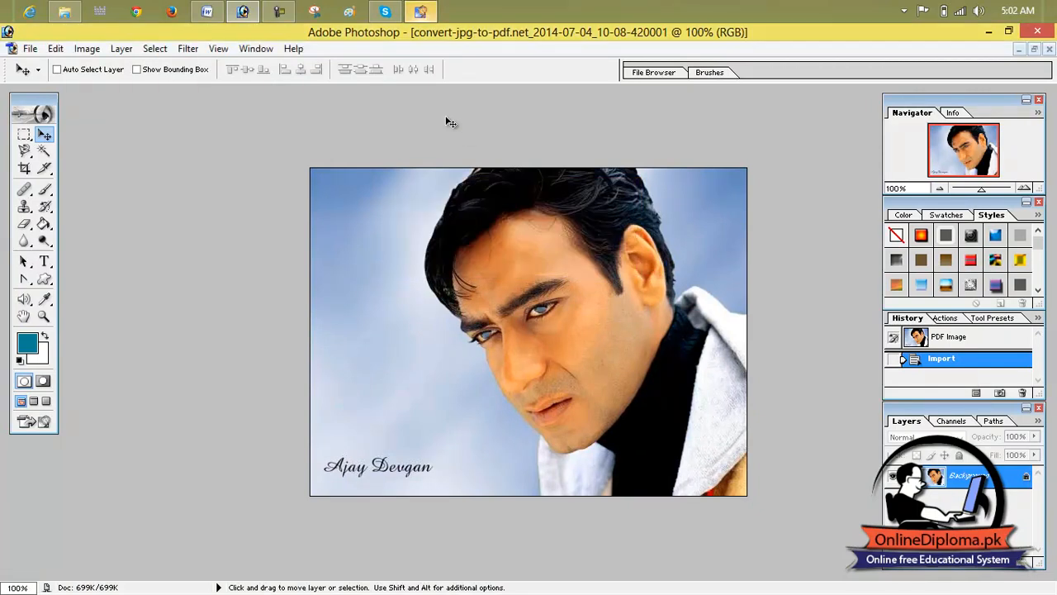
Exit Photoshop without saving the remaining image, and close Adobe ImageReady after dismissing its warning.
{"action": "left_click", "coordinate": [28, 49]}
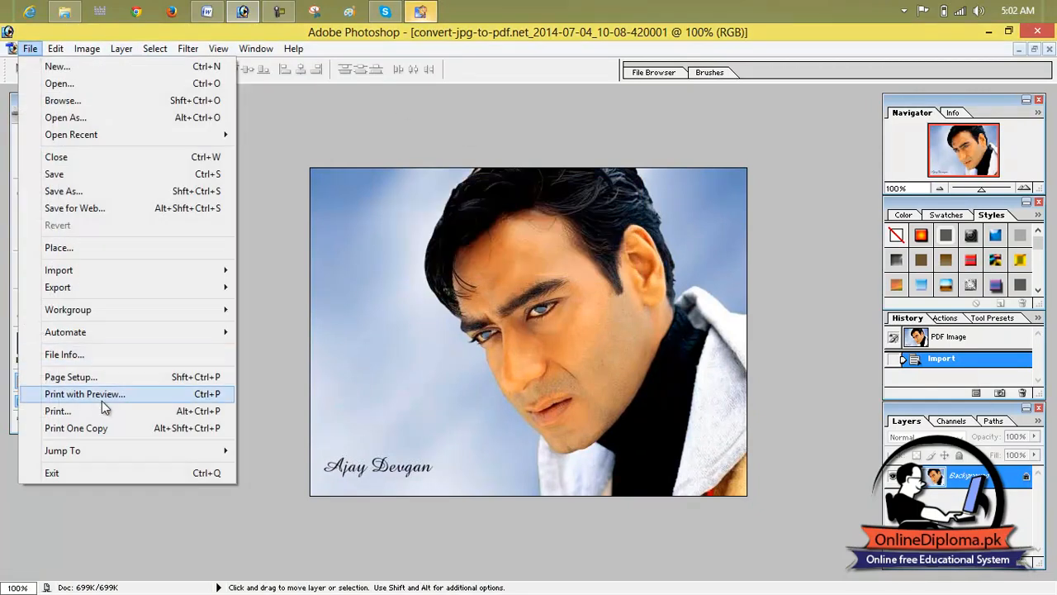
{"action": "left_click", "coordinate": [142, 473]}
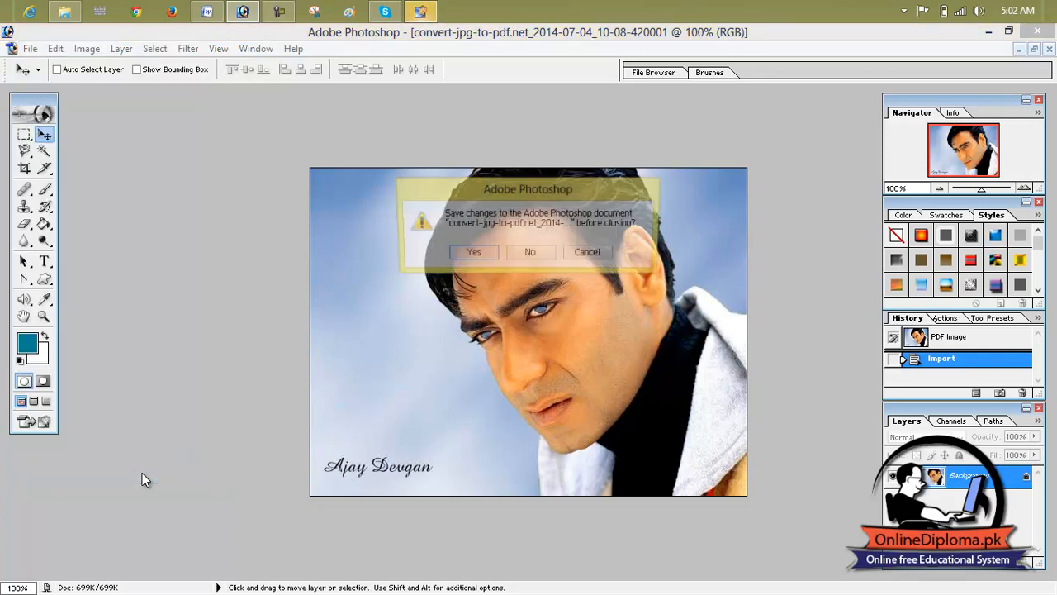
{"action": "left_click", "coordinate": [549, 257]}
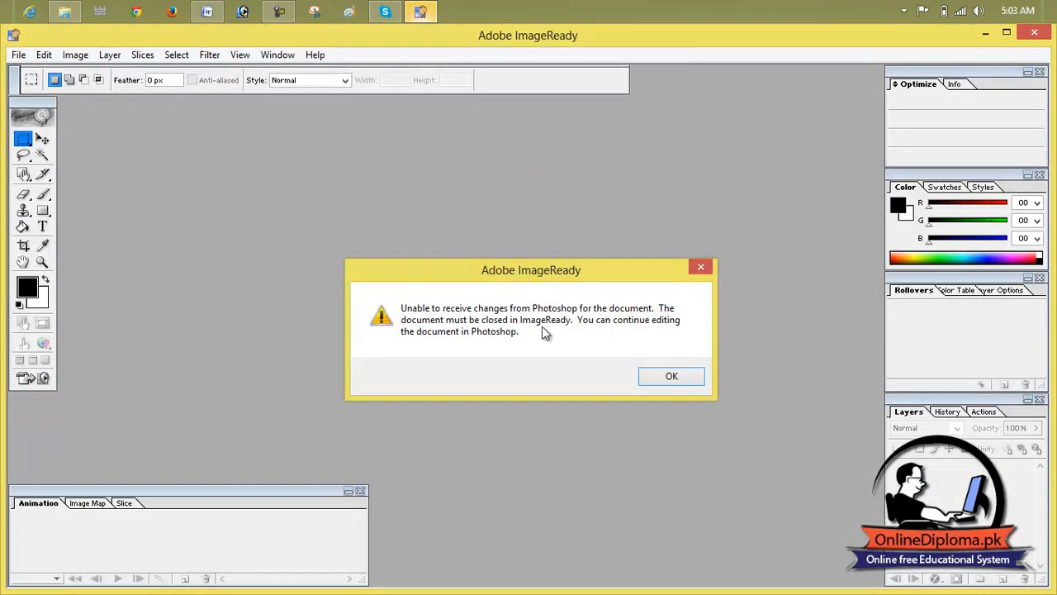
{"action": "left_click", "coordinate": [661, 380]}
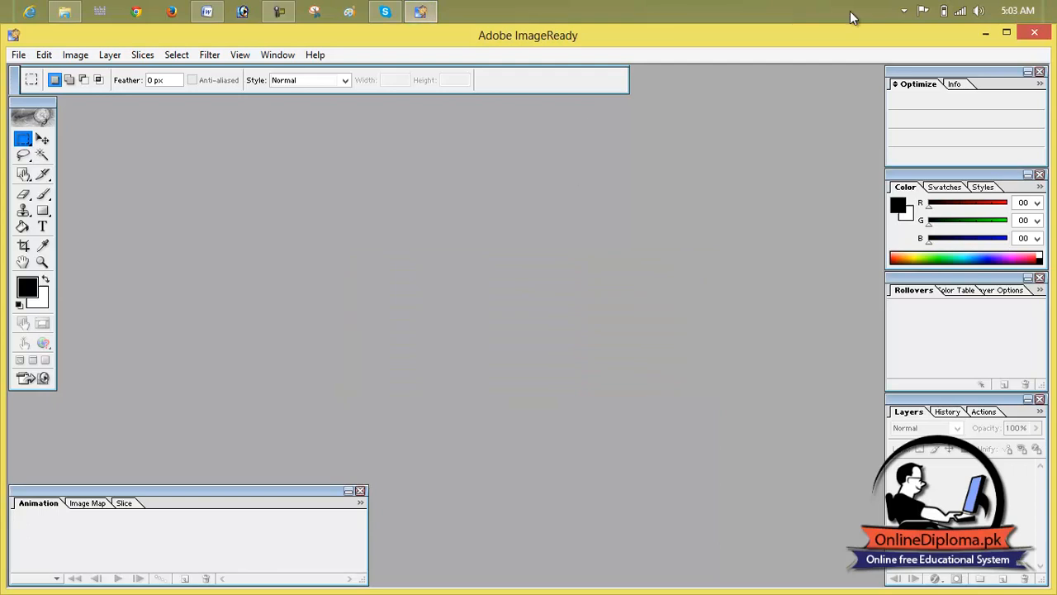
{"action": "left_click", "coordinate": [1034, 32]}
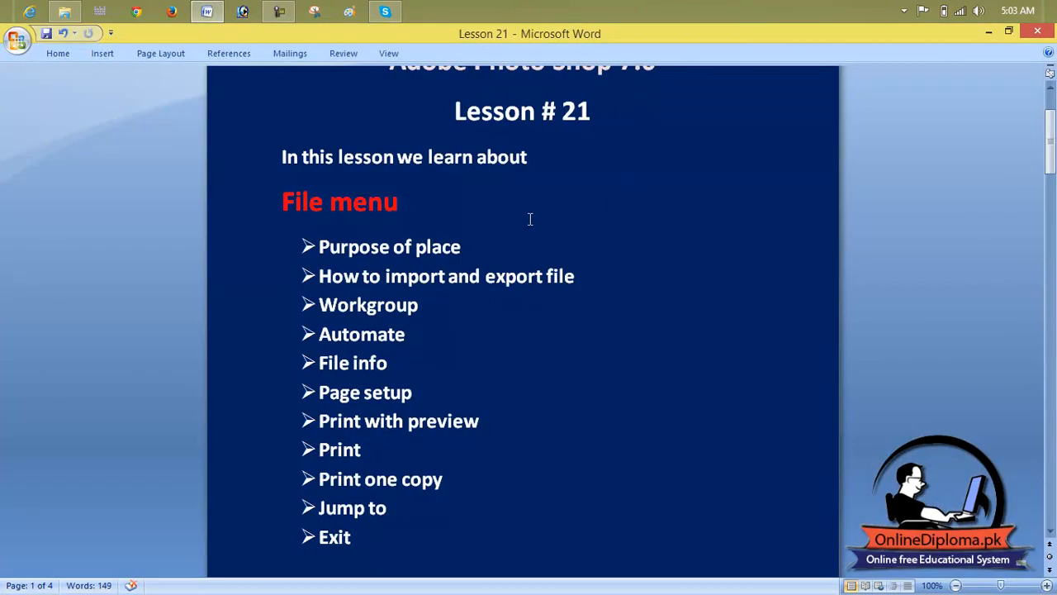